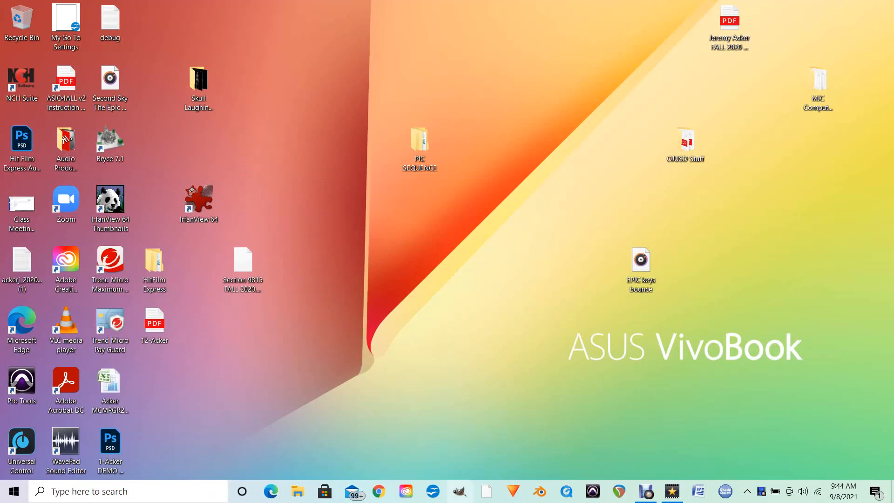
Step: Launch GIMP from the taskbar and wait for its empty workspace to load
click(459, 491)
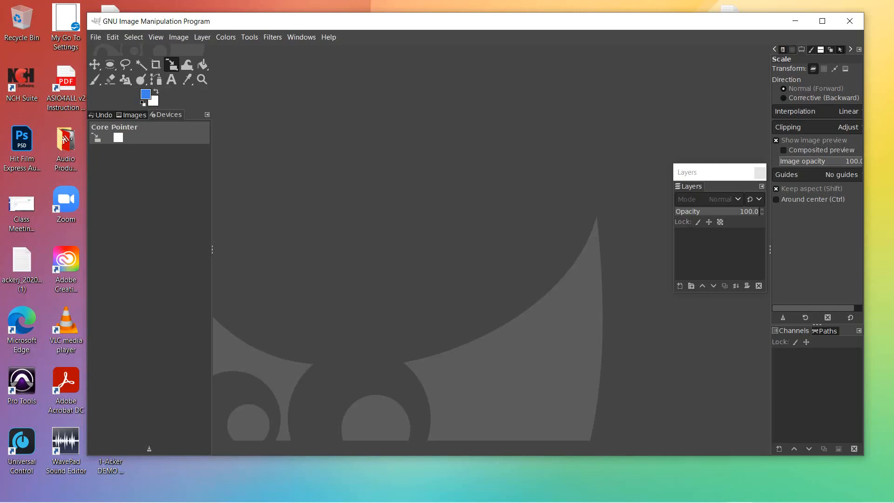
Step: Dock the Layers panel with Channels and Paths, then detach and redock Tool Options
click(712, 173)
drag(690, 187, 819, 331)
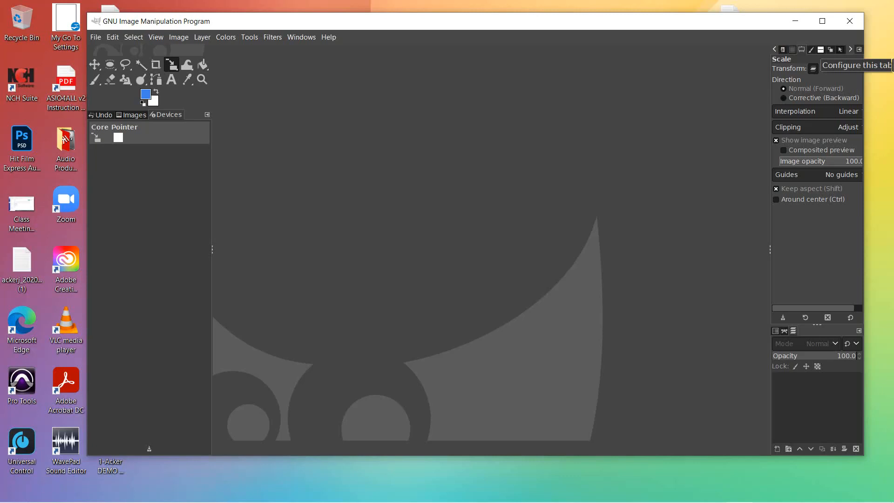
click(859, 48)
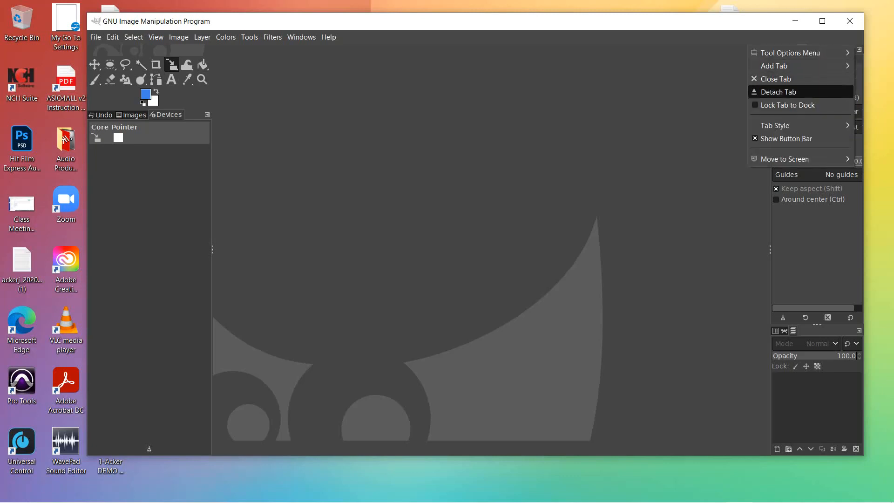
click(778, 92)
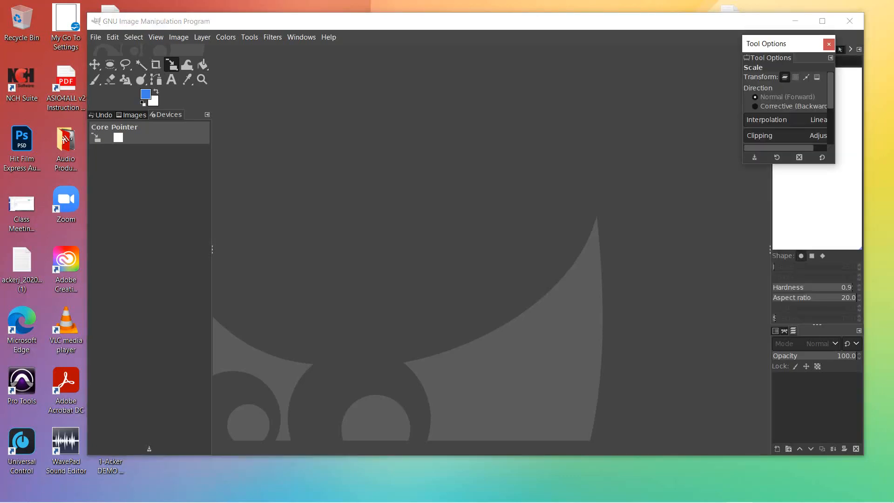
drag(773, 43, 588, 46)
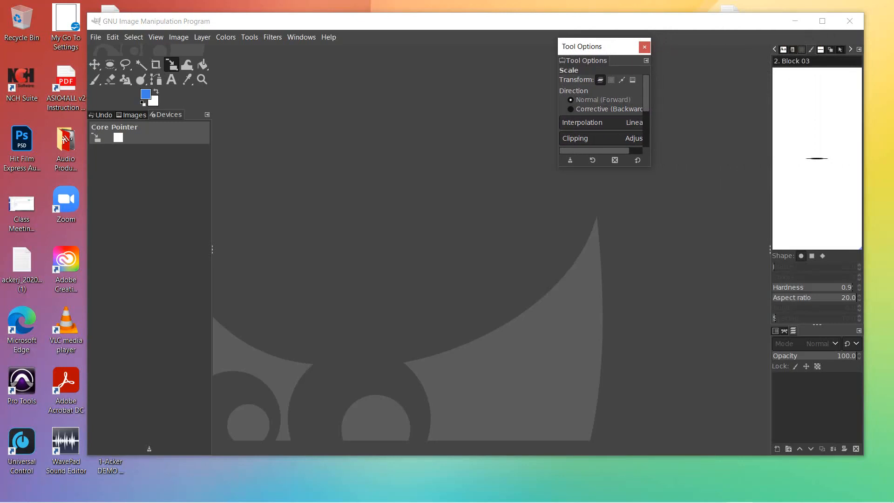
drag(584, 60, 819, 65)
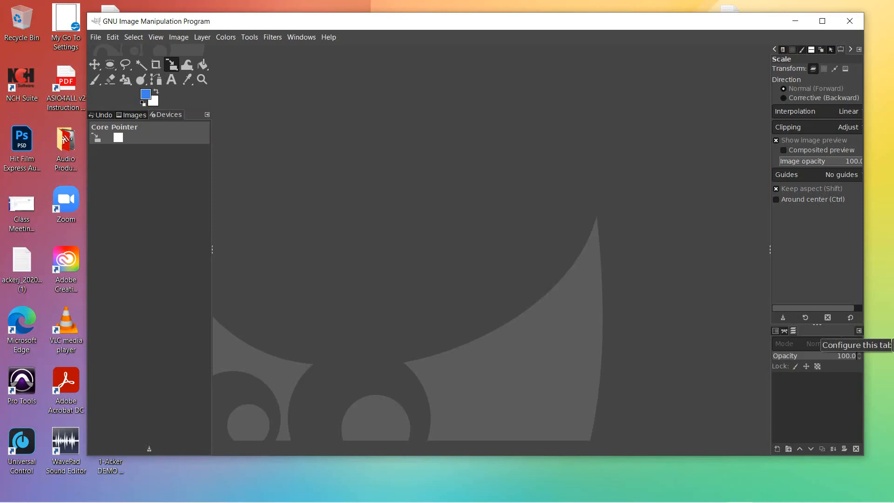
Step: Float the Layers panel as its own taller window beside the right dock
click(859, 330)
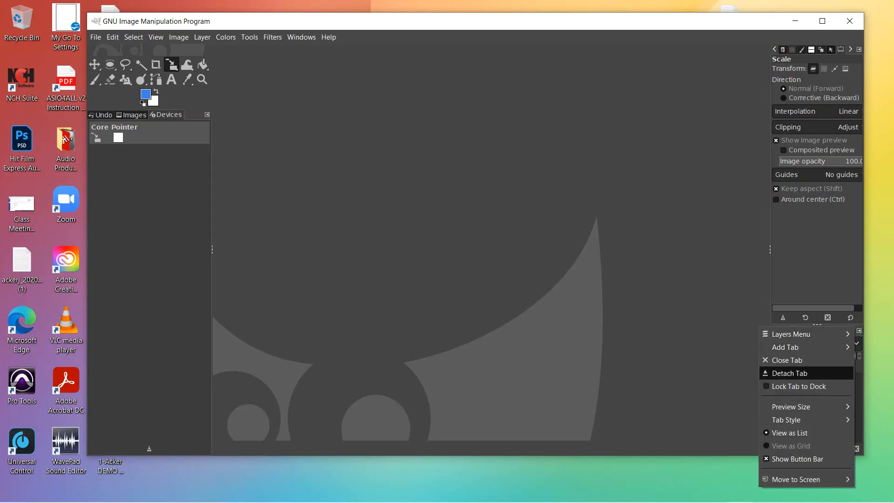
click(790, 373)
drag(801, 327, 696, 114)
drag(735, 234, 736, 317)
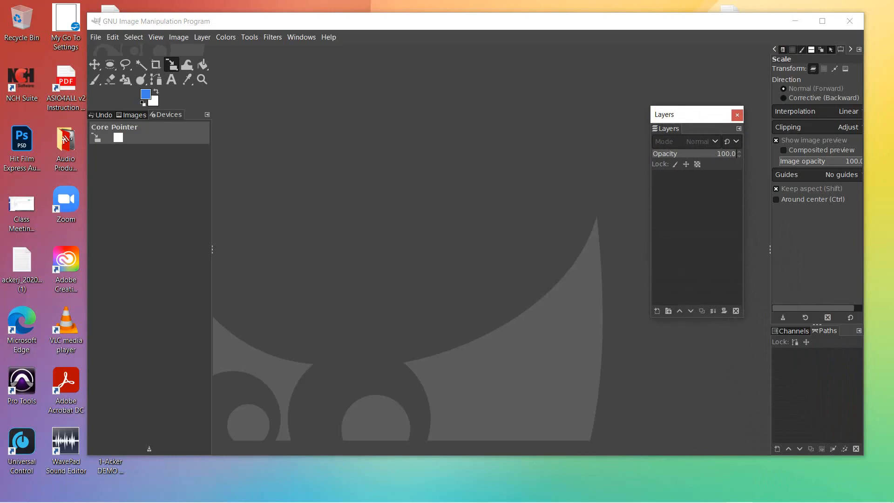
drag(692, 114, 715, 191)
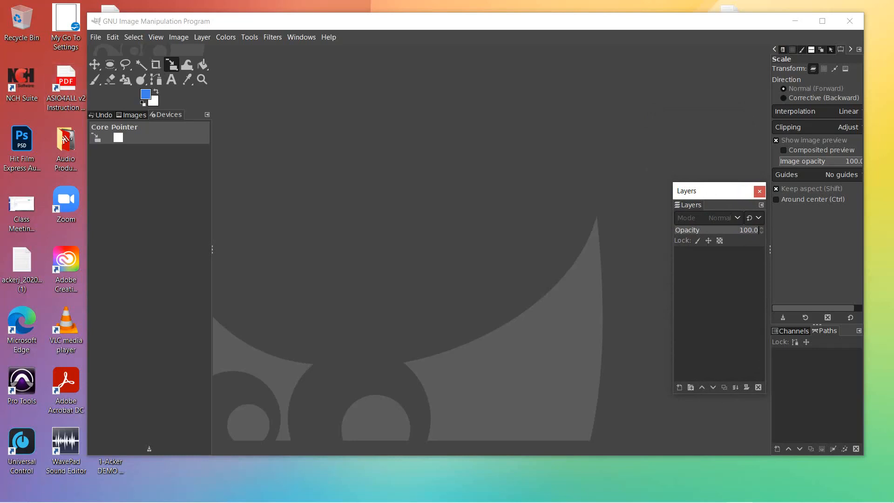
click(96, 37)
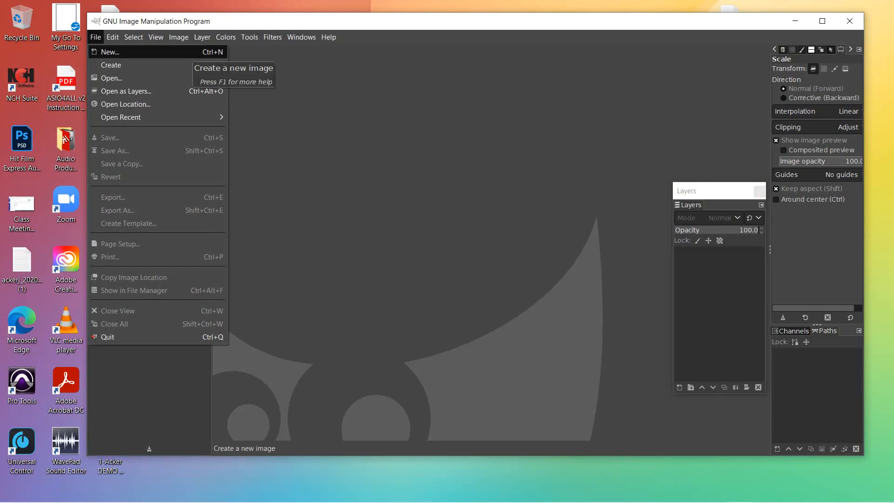
Step: Create a new white image 480 wide by 640 high in pixels
key(ctrl+n)
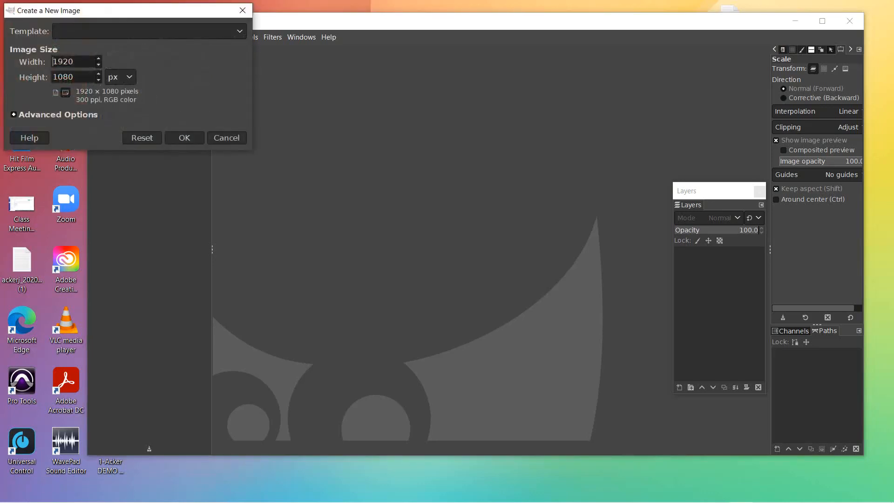
double_click(62, 61)
text(480)
click(75, 77)
double_click(70, 77)
text(640)
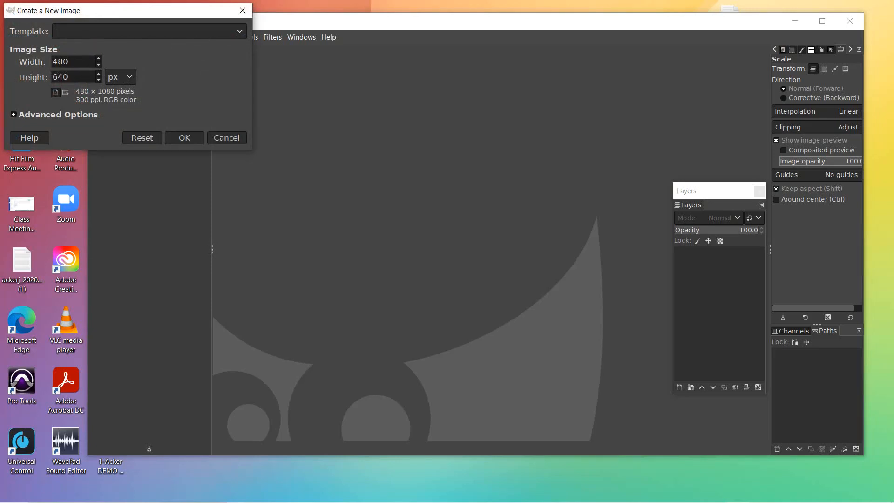
click(121, 77)
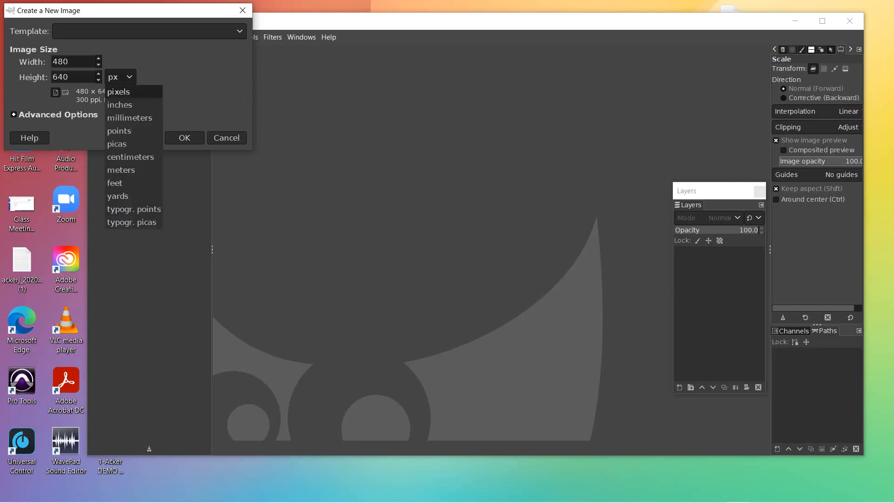
click(119, 91)
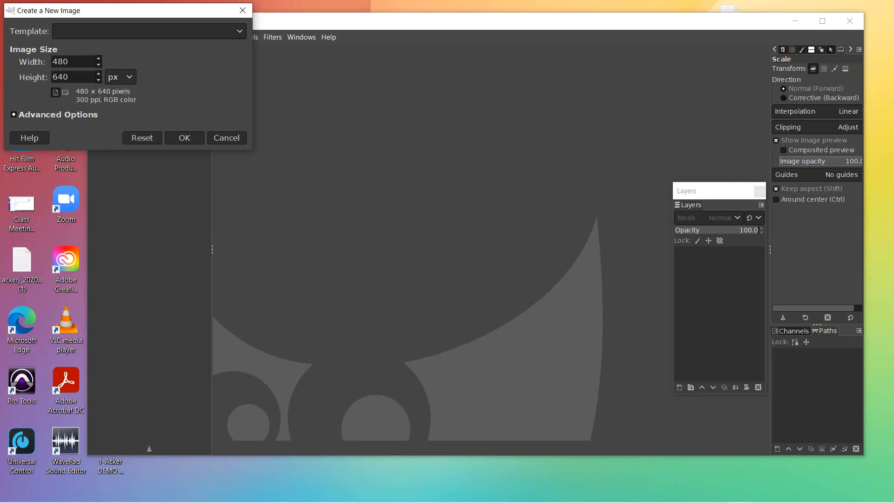
click(185, 138)
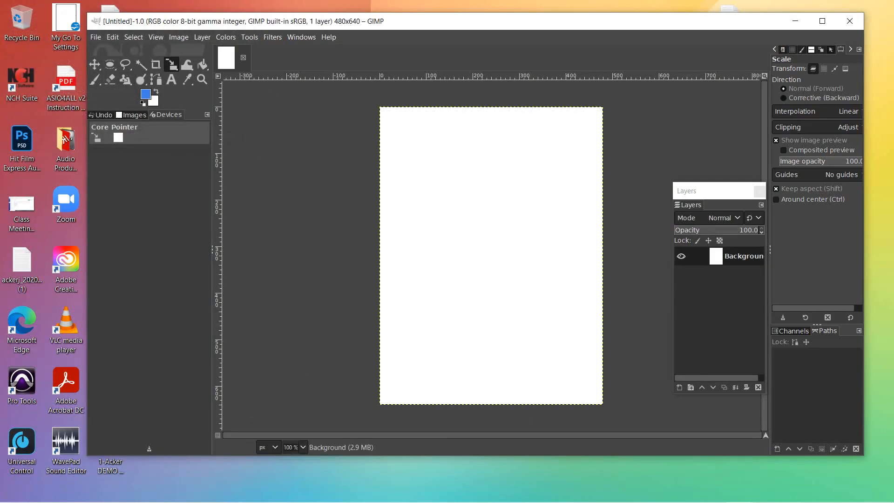
Step: Move GIMP aside and open the '#1 - Line Drawing of Face' project folder in Explorer
drag(565, 26, 418, 15)
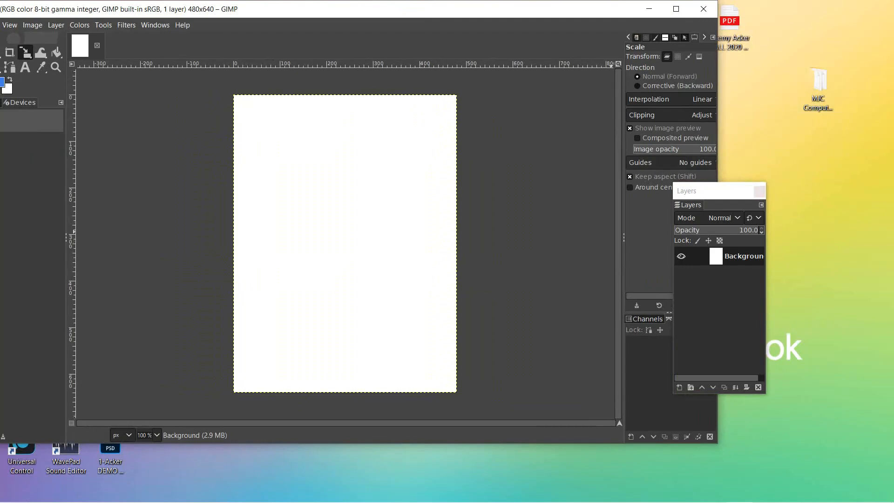
double_click(818, 87)
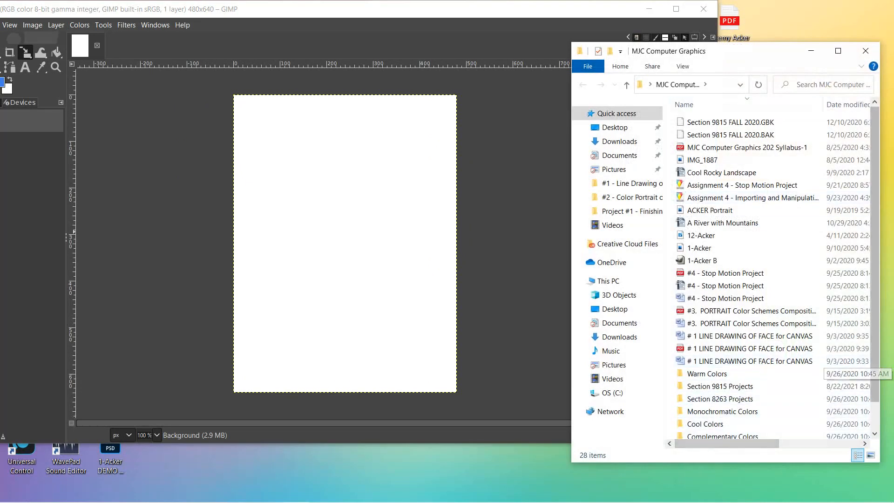
scroll(745, 410, down, 1)
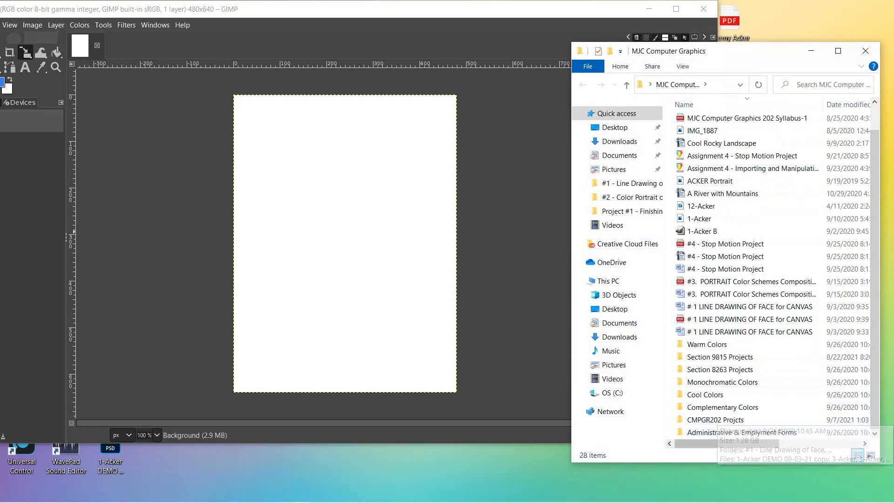
double_click(716, 419)
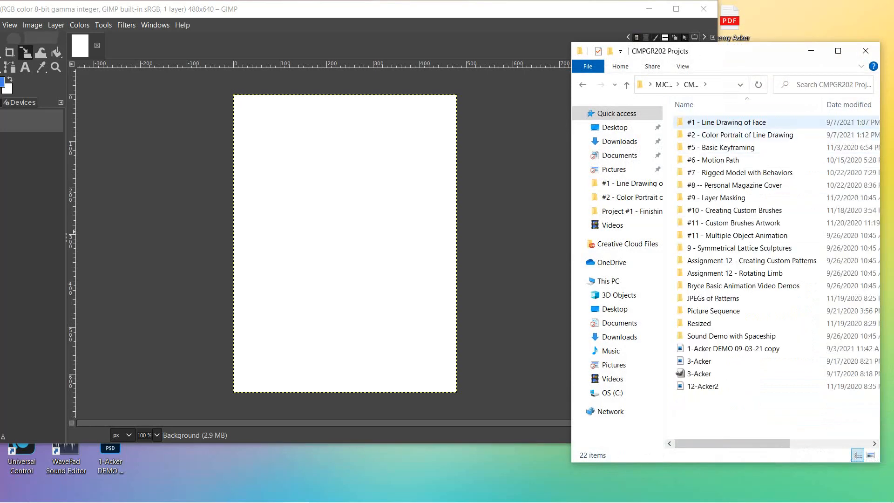
double_click(721, 122)
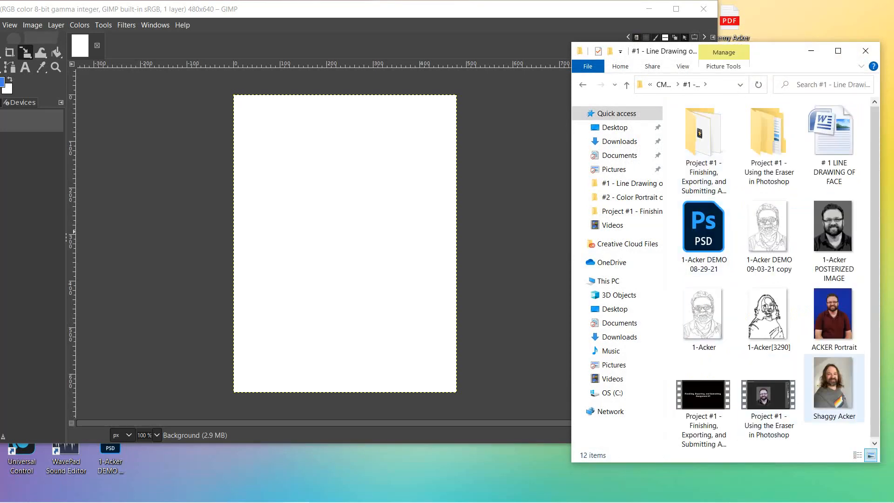
drag(834, 386, 605, 284)
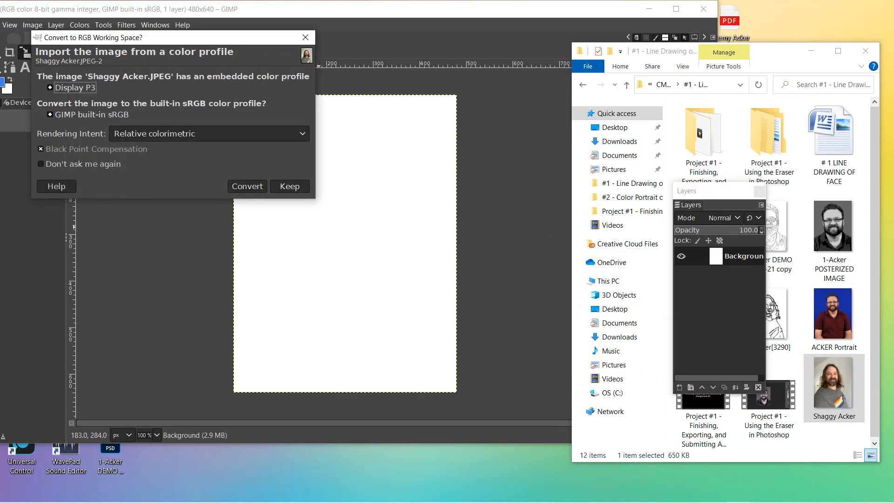
click(289, 186)
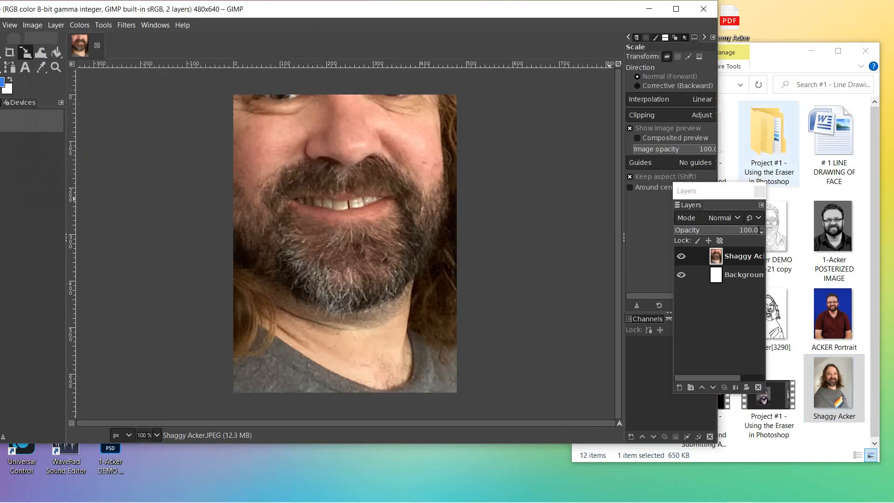
click(864, 50)
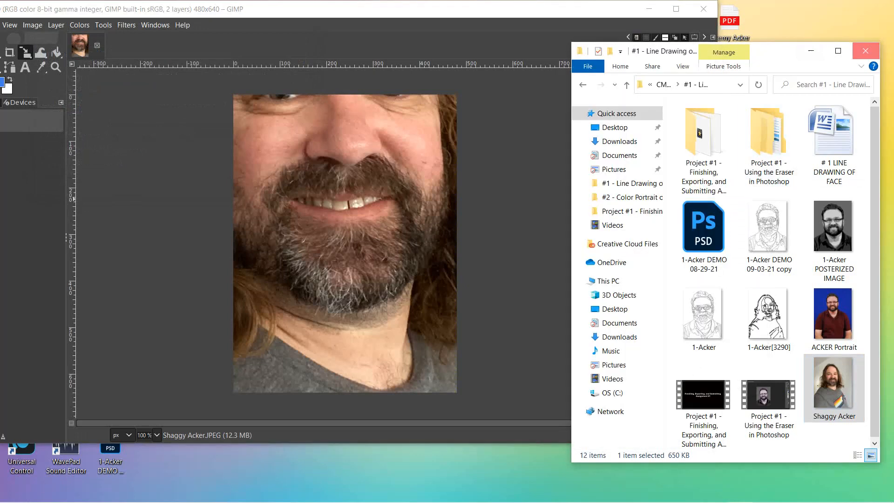
click(865, 50)
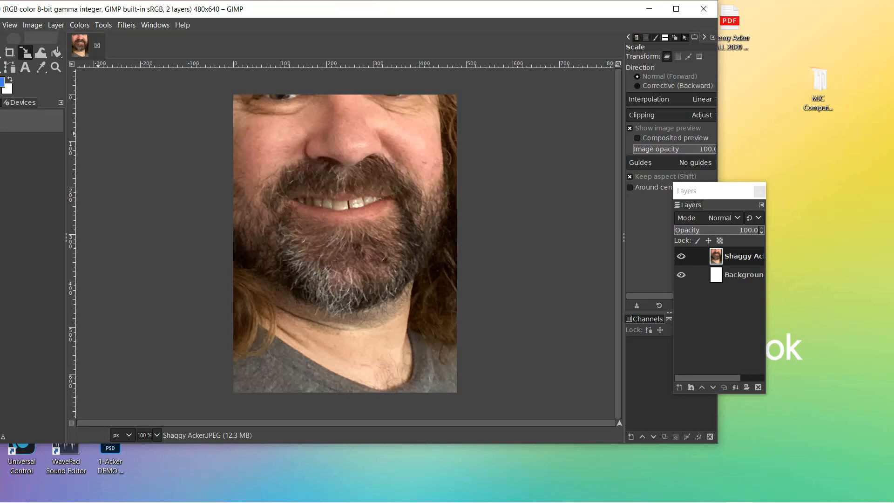
Step: Slide GIMP back right and cancel the Scale Image dialog without resizing
drag(225, 14, 330, 18)
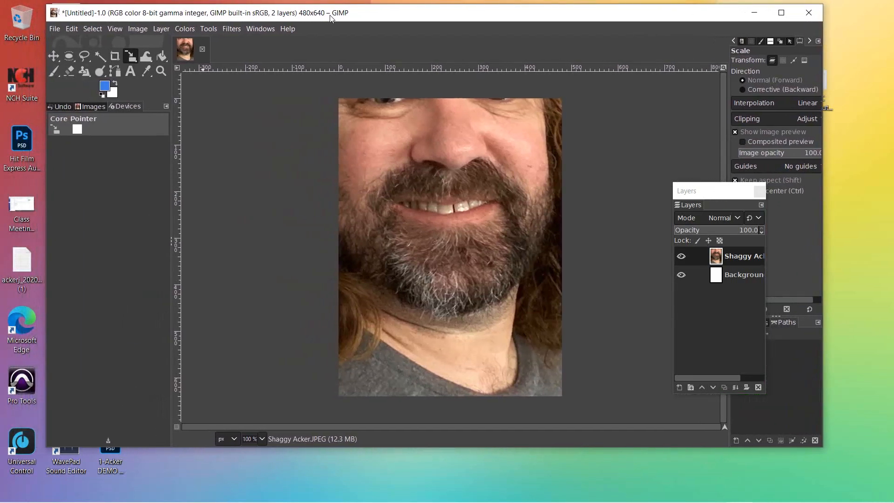
click(138, 29)
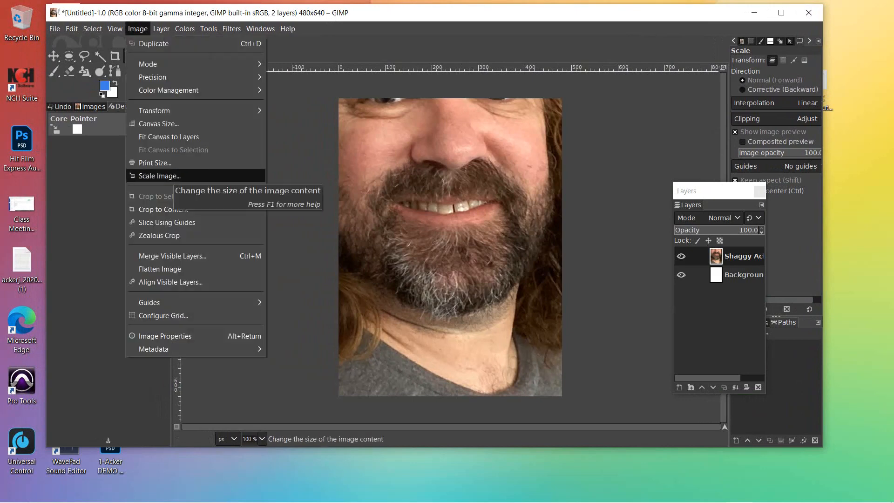
click(168, 176)
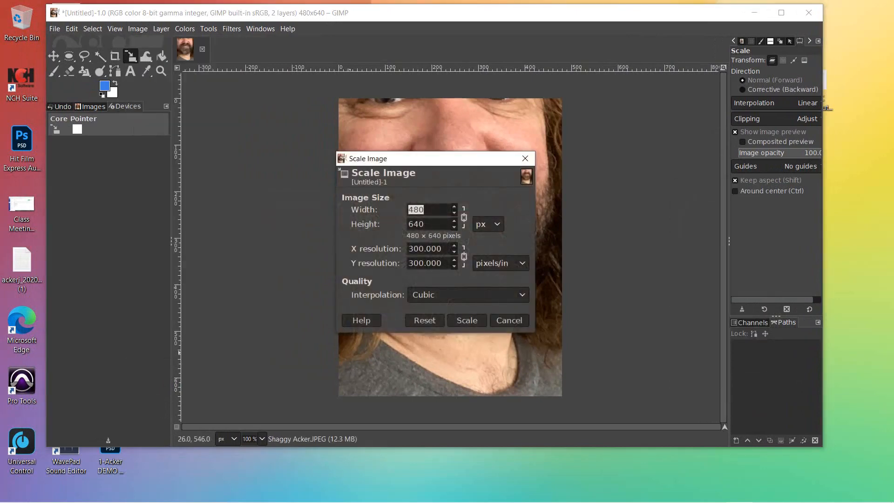
click(508, 321)
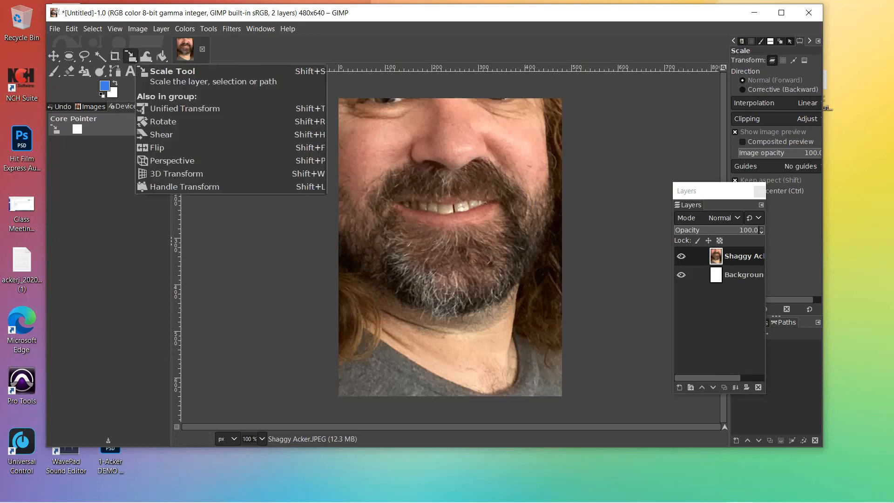
Step: Select the Scale tool from the transform group and move the Layers window up-left
click(130, 56)
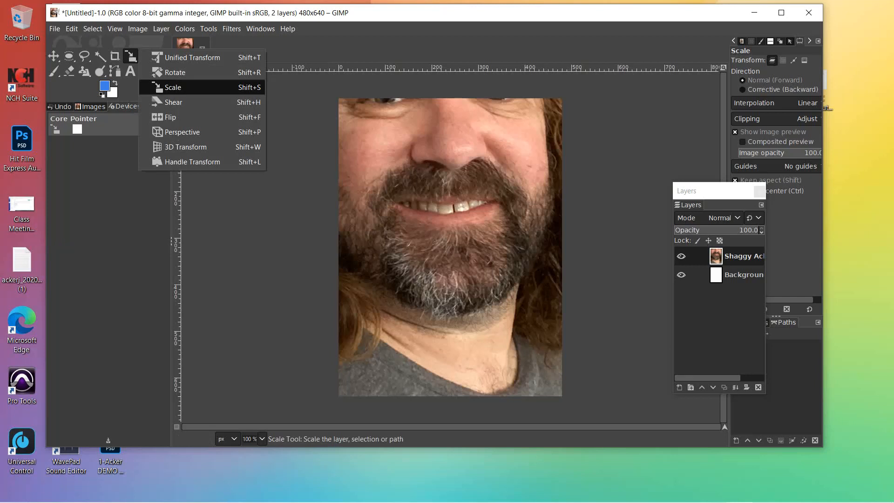
click(131, 56)
click(131, 56)
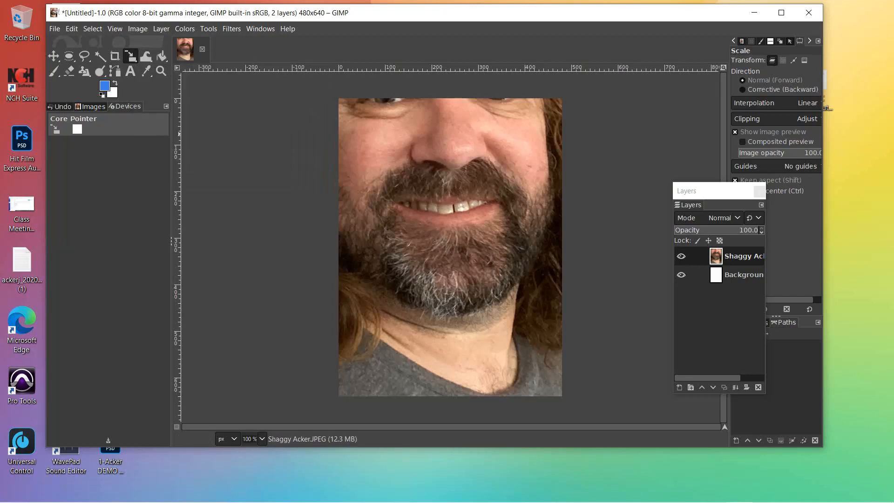
click(192, 57)
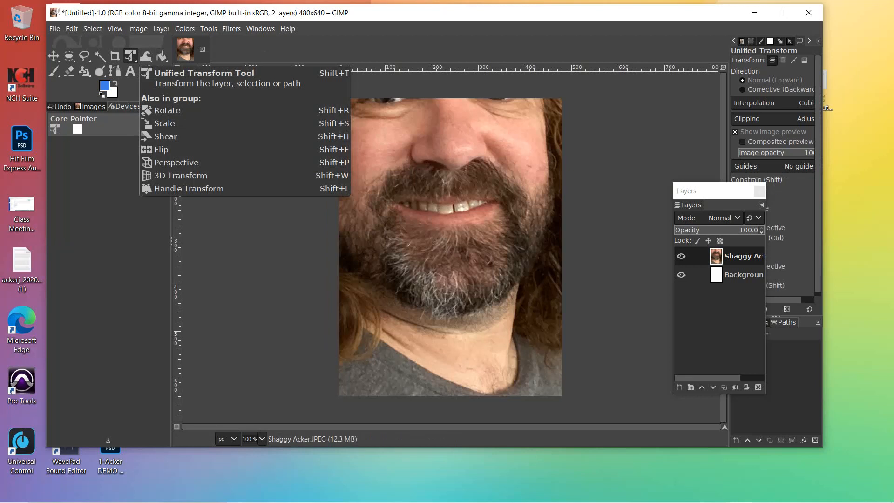
click(131, 57)
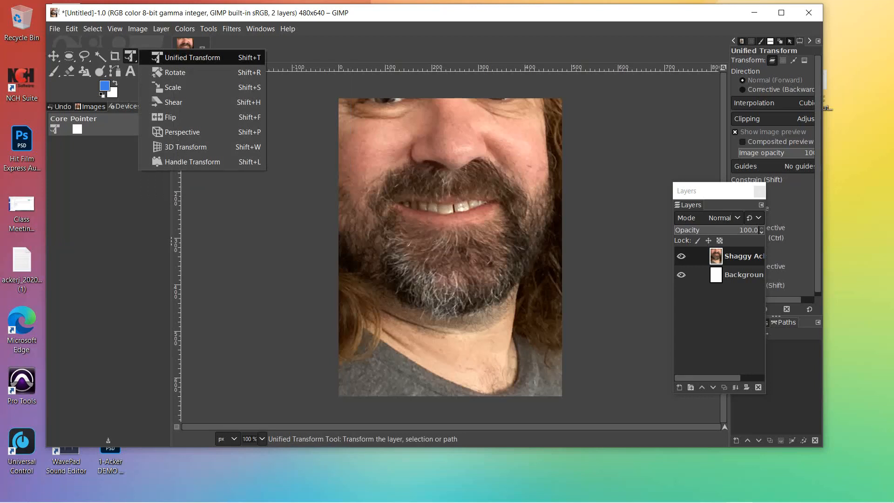
click(175, 87)
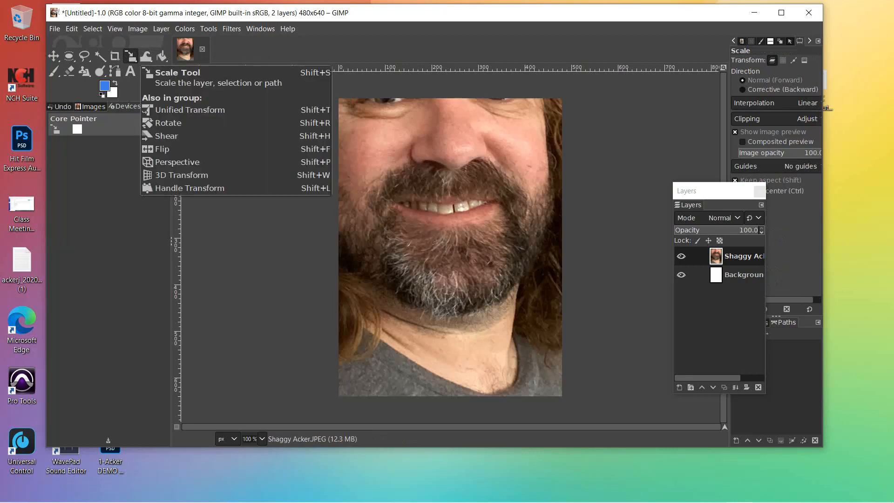
drag(714, 188, 620, 157)
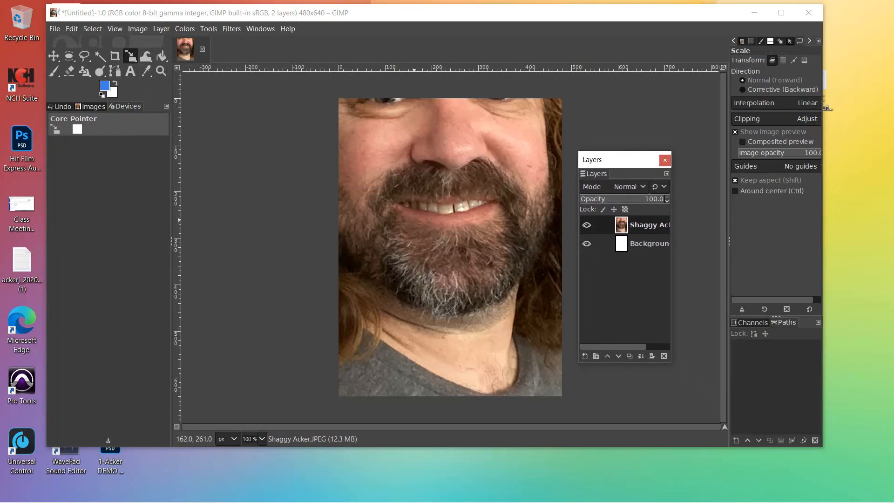
Step: Scale the photo layer from 1536 × 2048 to 480 × 640 by setting width 480
click(450, 247)
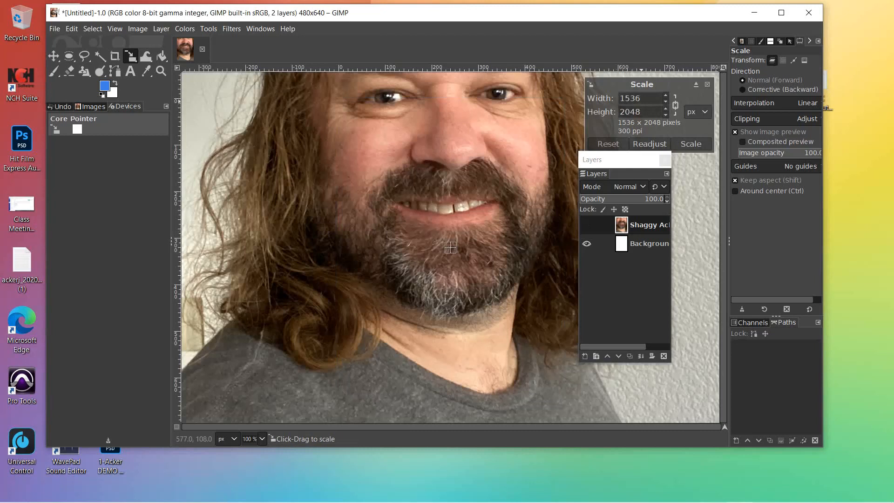
drag(642, 99, 618, 98)
text(480)
key(Tab)
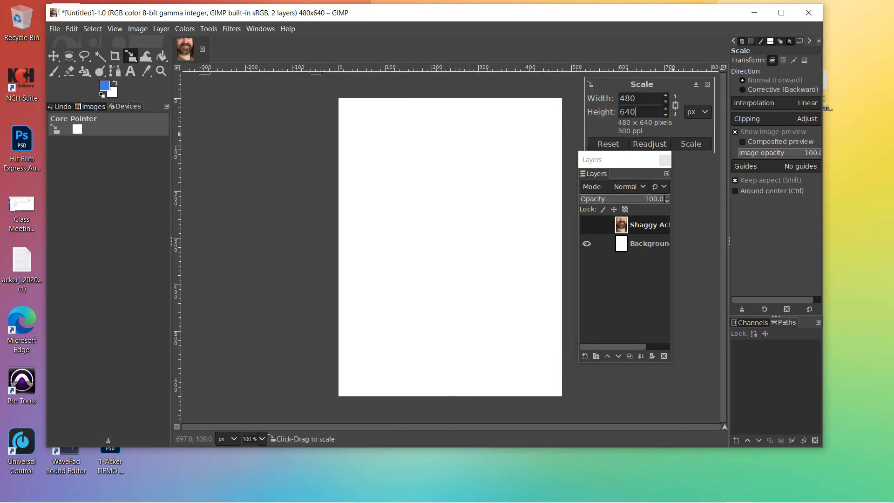
click(691, 144)
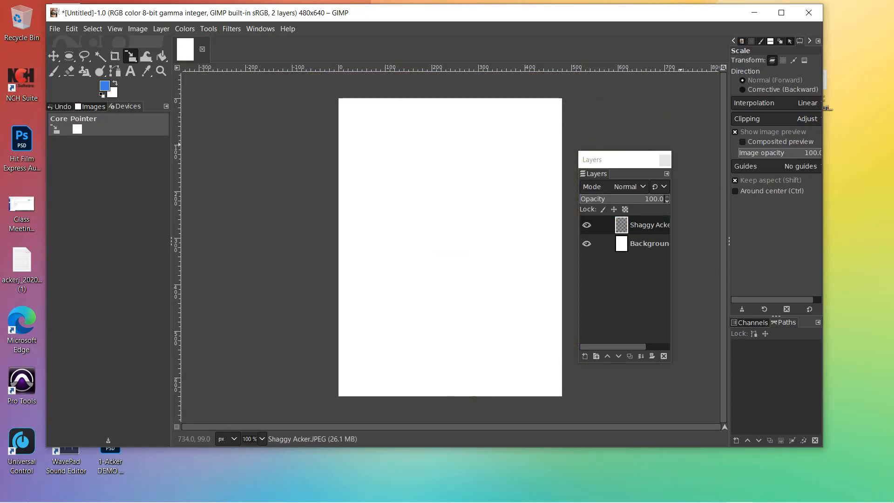
drag(620, 162, 659, 121)
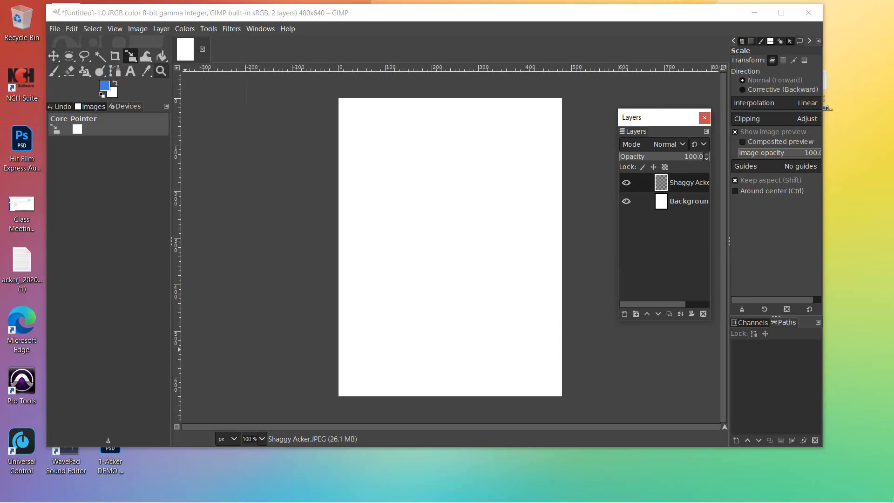
Step: Zoom the view out to 33.3% to reveal the photo layer off the canvas's upper left
click(161, 71)
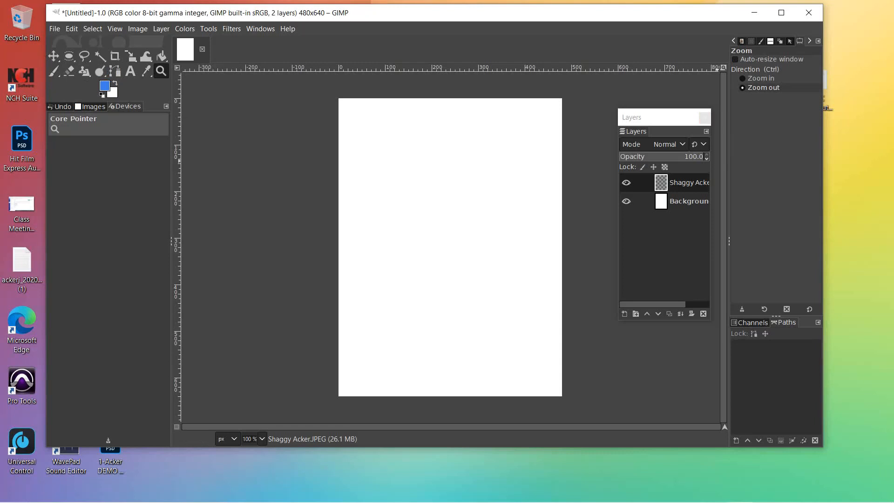
click(761, 79)
click(763, 88)
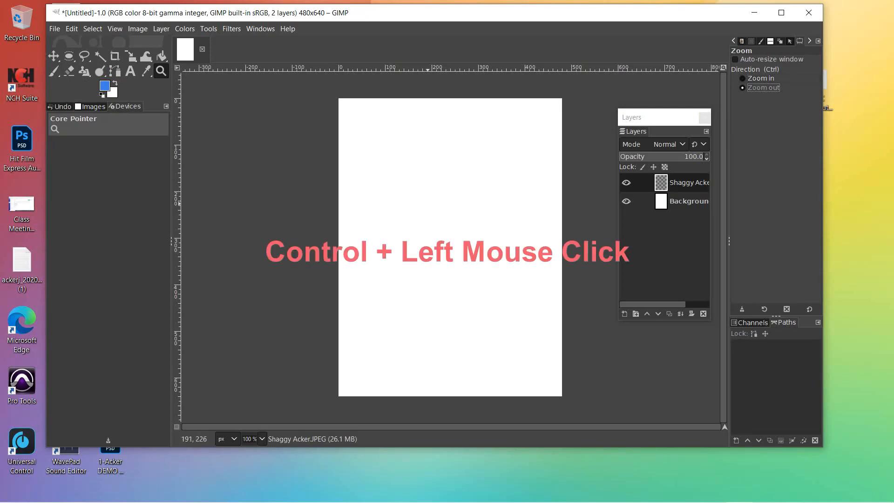
ctrl+click(397, 228)
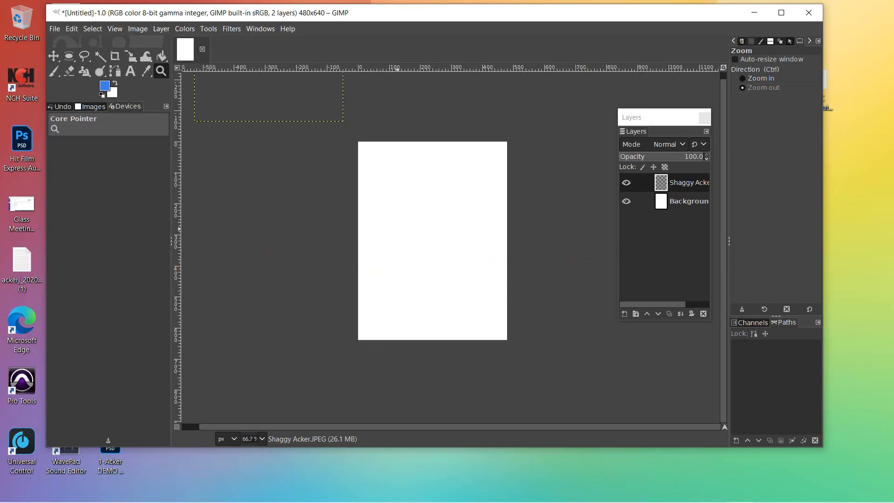
ctrl+click(397, 228)
click(397, 228)
click(397, 228)
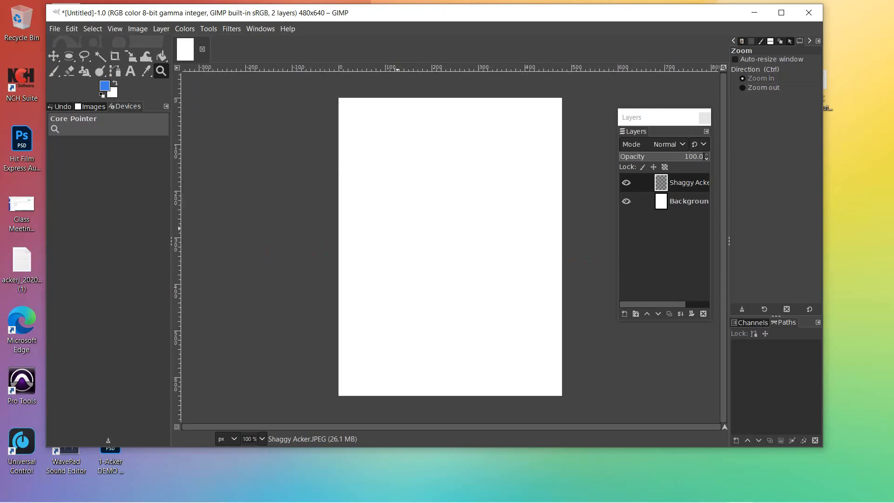
click(397, 228)
ctrl+click(397, 228)
ctrl+click(397, 229)
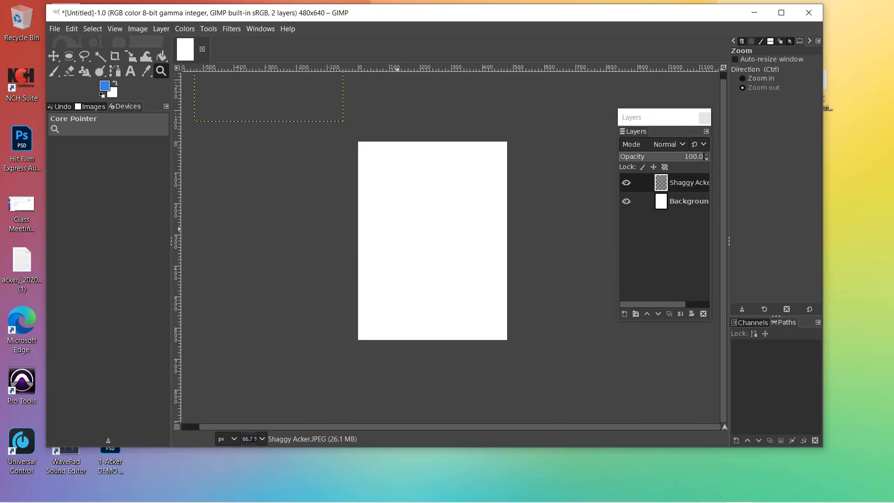
ctrl+click(397, 229)
ctrl+click(397, 228)
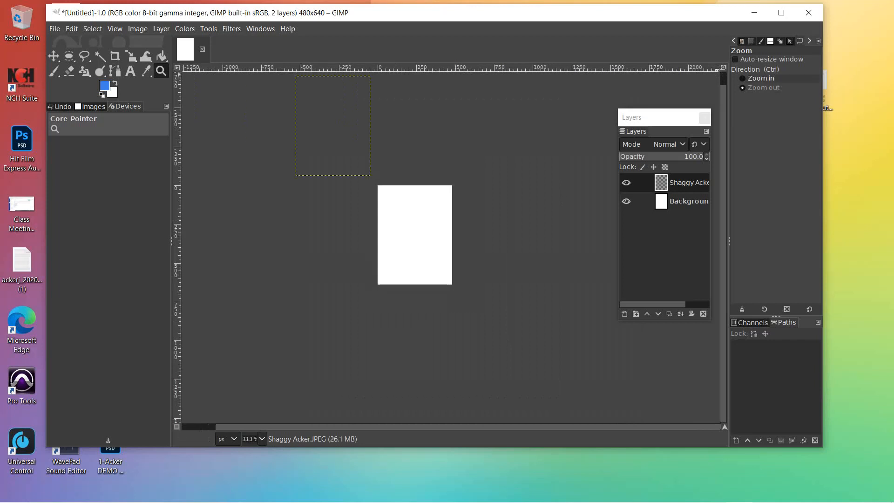
click(760, 78)
click(763, 88)
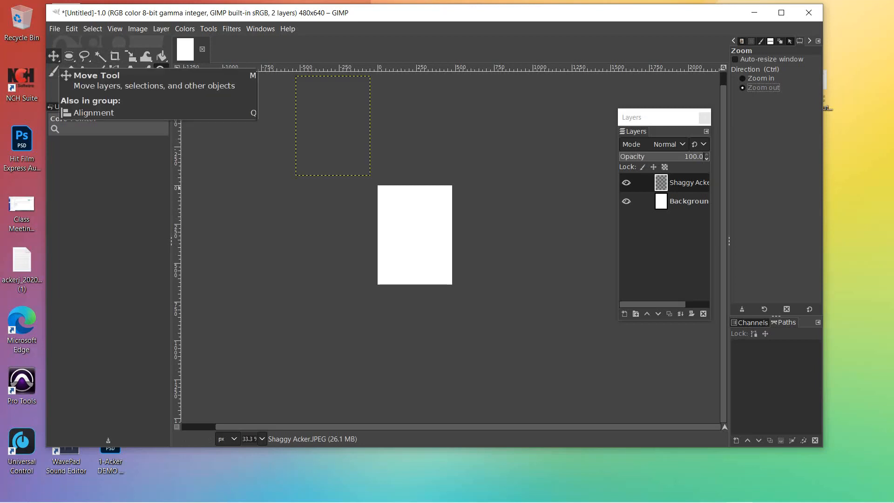
Step: Drag the photo layer onto the white canvas and zoom back in to 100%
click(53, 56)
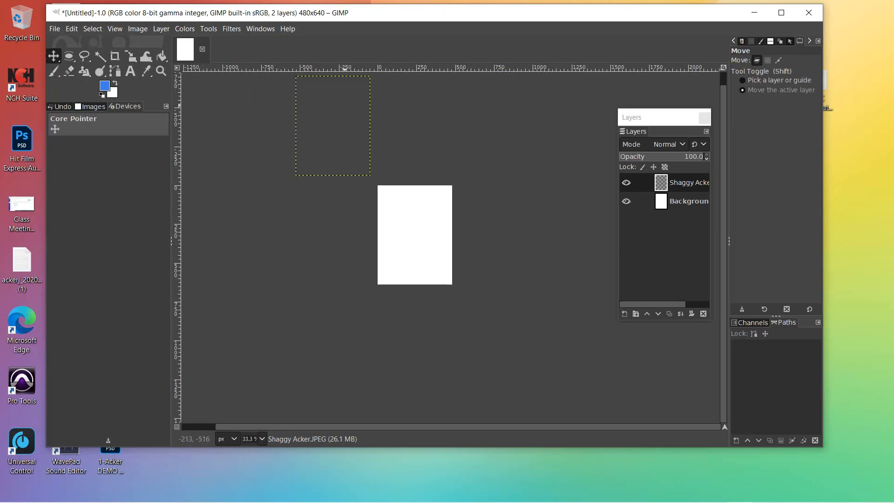
drag(333, 126, 421, 239)
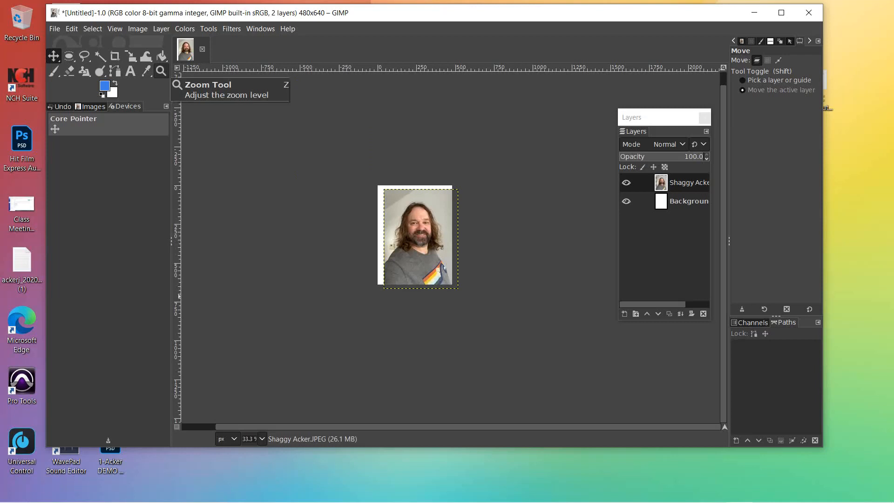
click(160, 71)
key(ctrl)
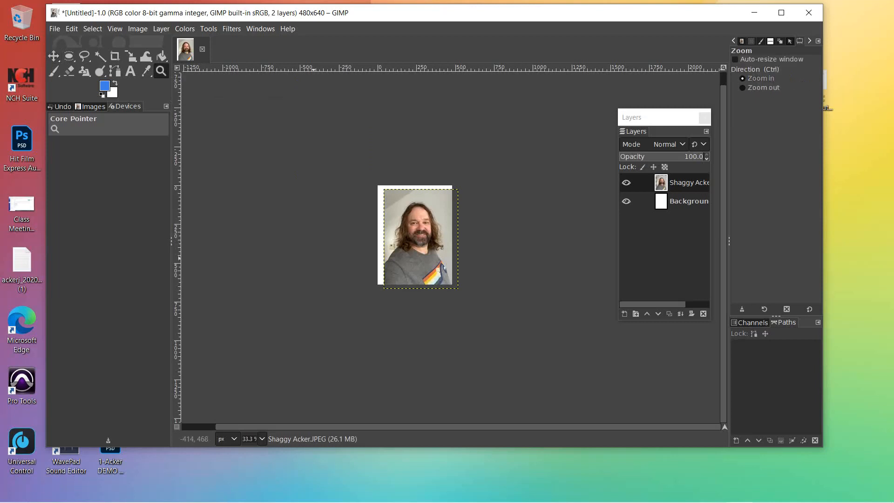
click(314, 258)
ctrl+click(313, 258)
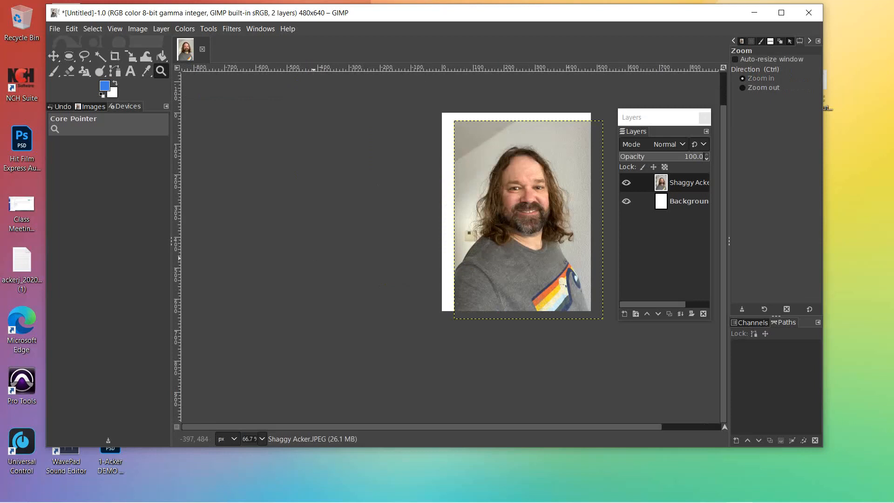
ctrl+click(640, 362)
drag(723, 298, 723, 215)
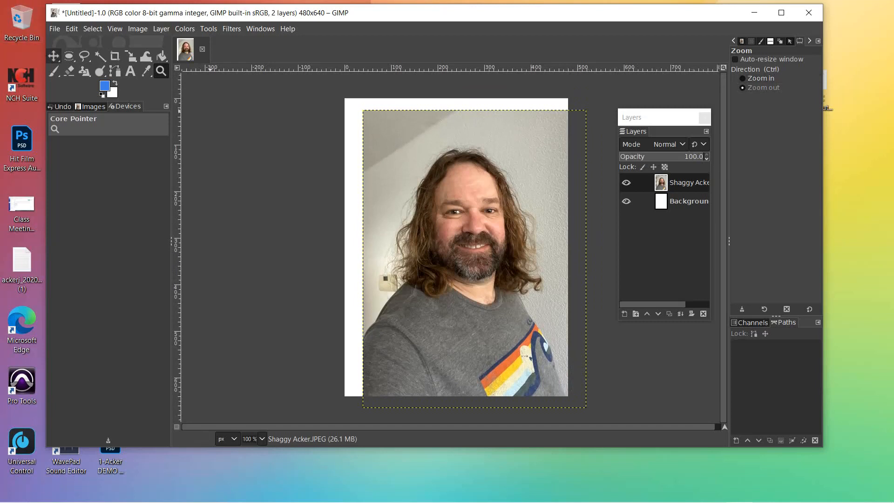
Step: Nudge the photo layer up so it nearly covers the canvas
click(54, 56)
drag(448, 282, 452, 242)
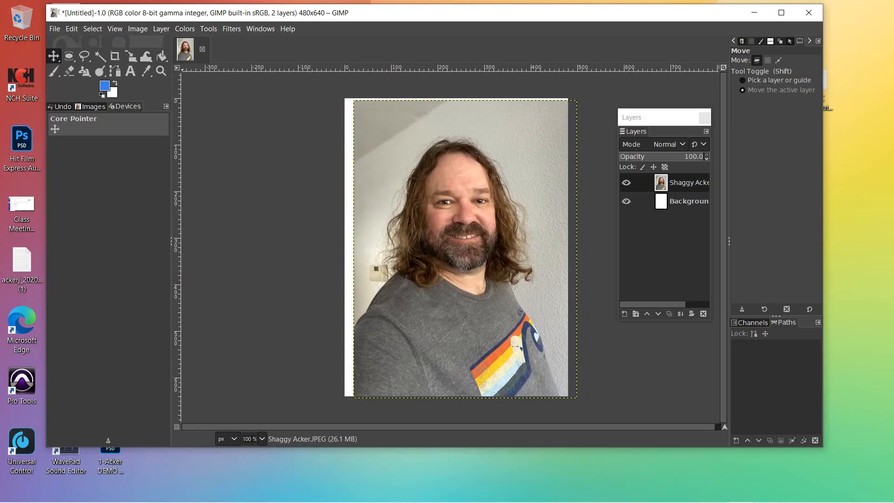
key(alt+v)
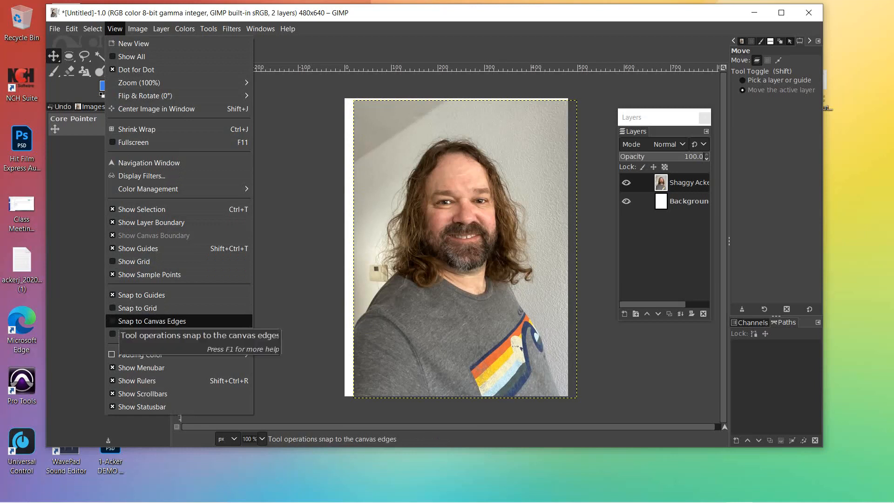
Step: Enable Snap to Canvas Edges and snap the portrait flush with the 480 × 640 canvas
click(152, 321)
mouse_move(424, 241)
mouse_down()
mouse_move(456, 280)
mouse_move(426, 244)
mouse_up()
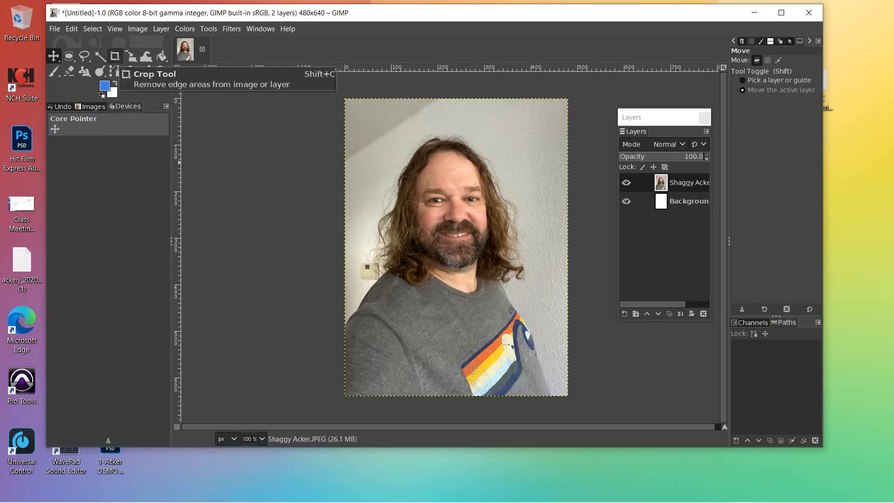
Step: Draw a crop rectangle around the face with the Crop tool
click(115, 56)
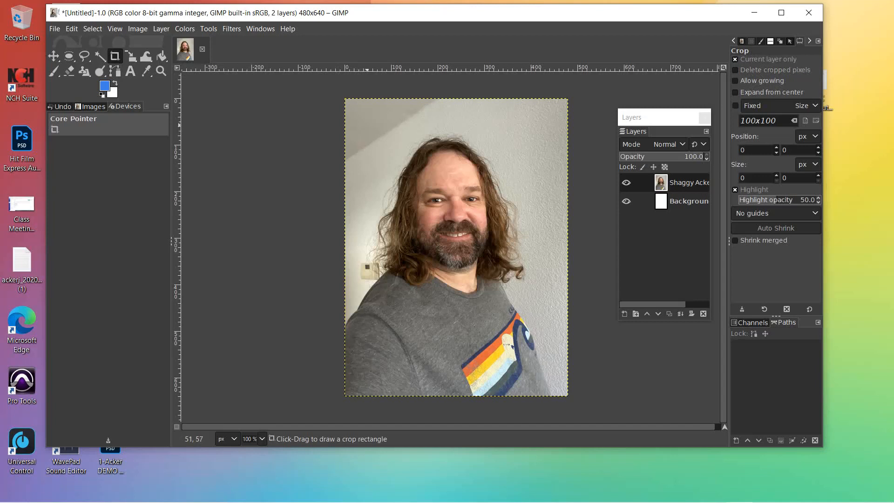
drag(370, 124, 537, 348)
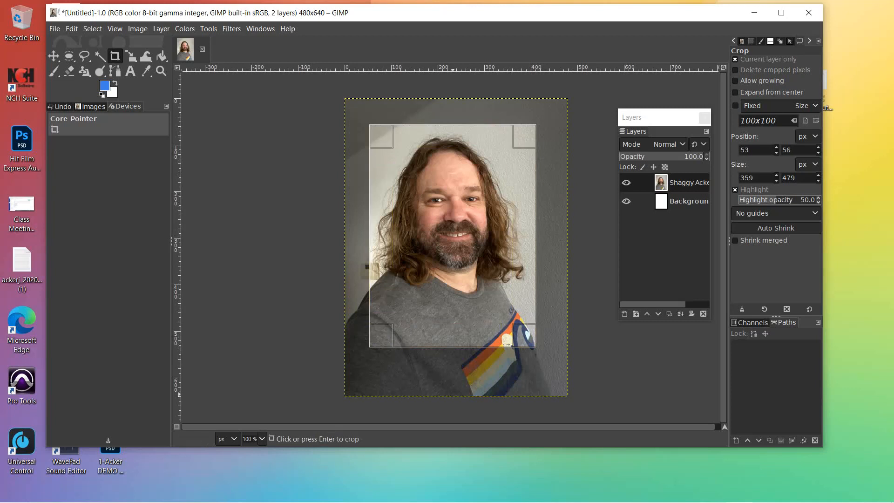
click(735, 59)
key(space)
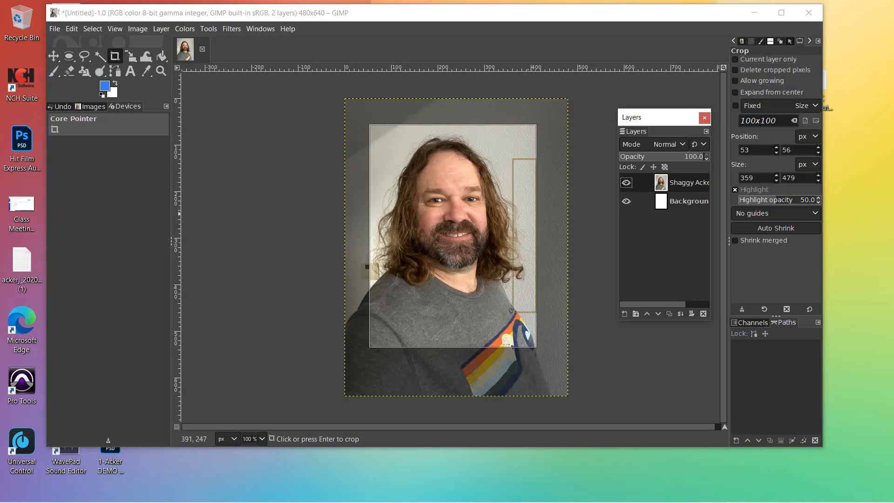
Step: Toggle the photo layer's visibility, cancel the crop, and set cropping to Current layer only
click(626, 182)
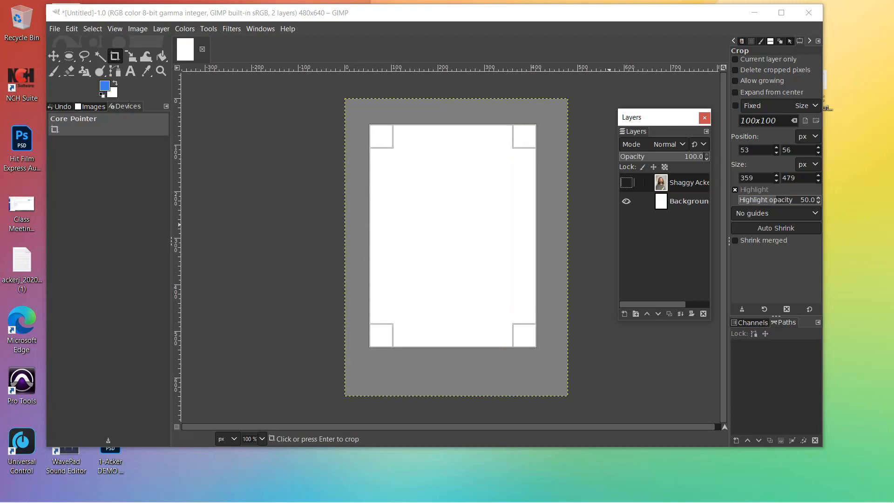
click(626, 182)
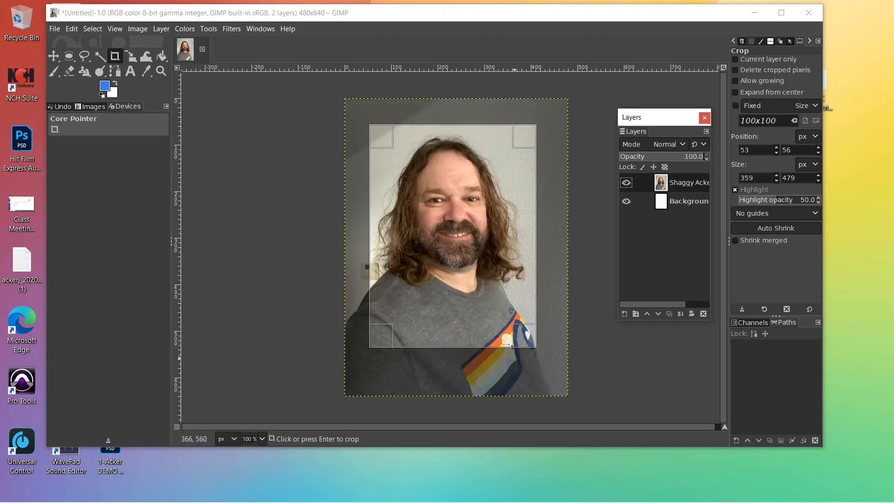
click(626, 183)
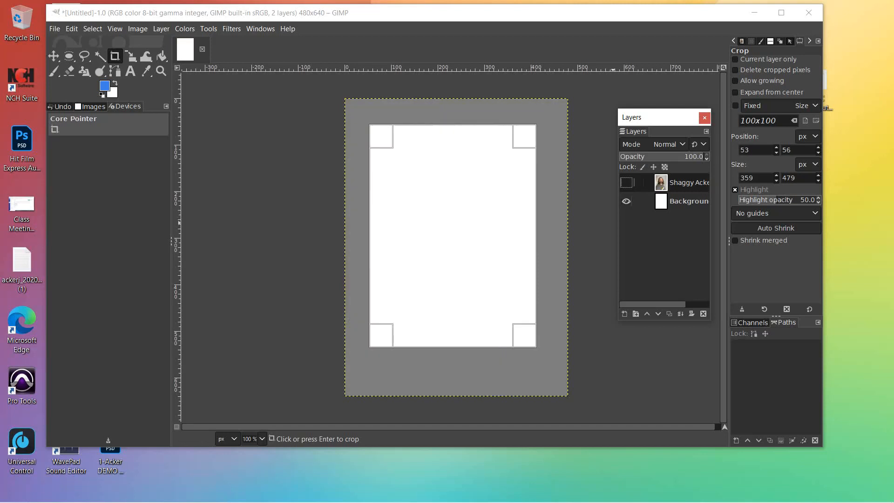
click(626, 183)
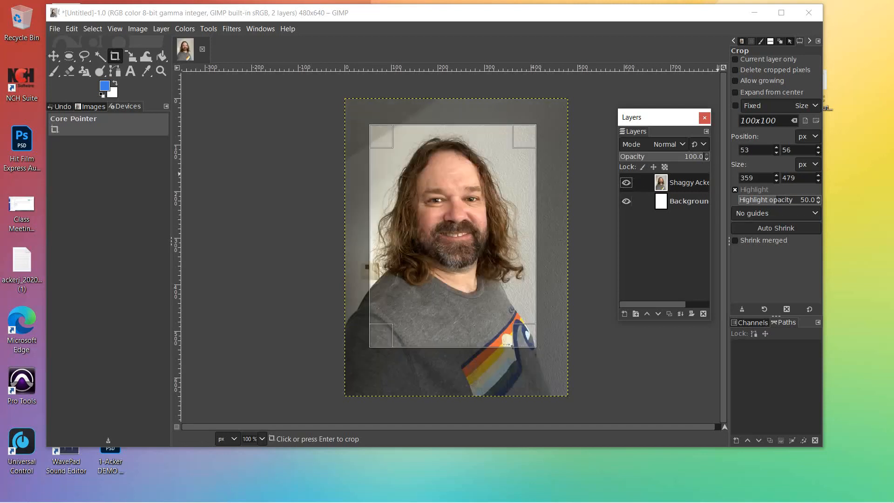
click(600, 335)
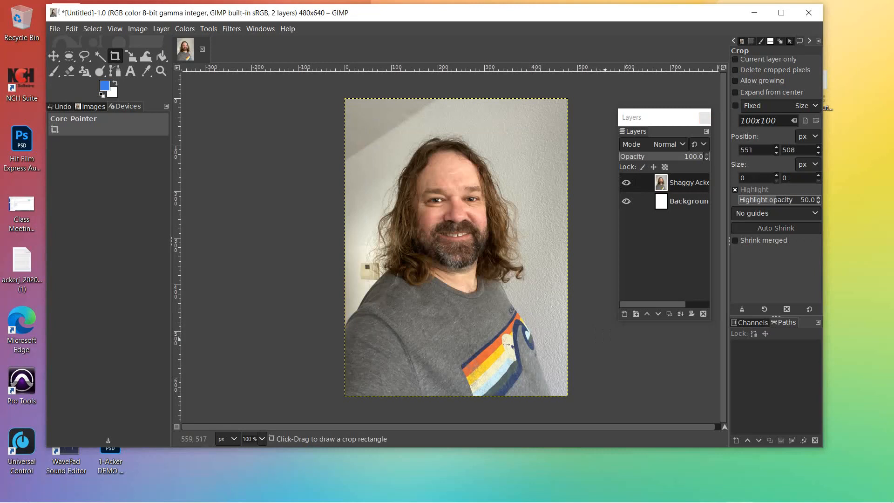
click(668, 201)
click(668, 183)
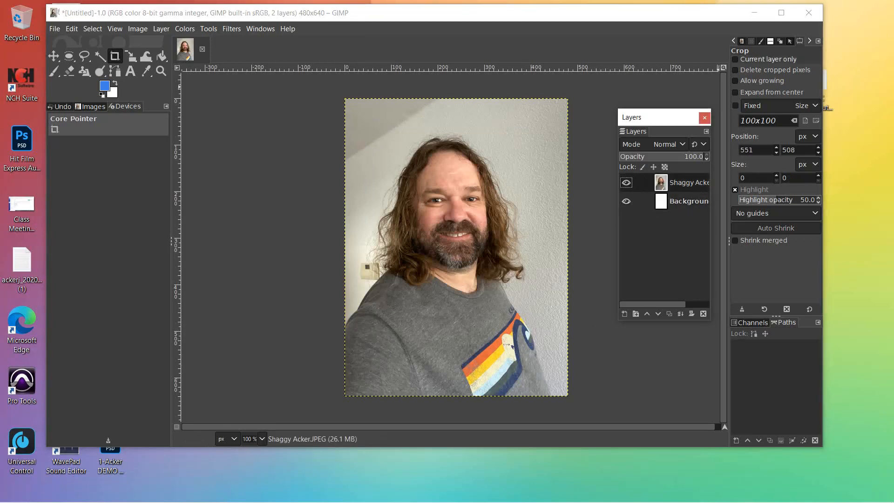
click(792, 59)
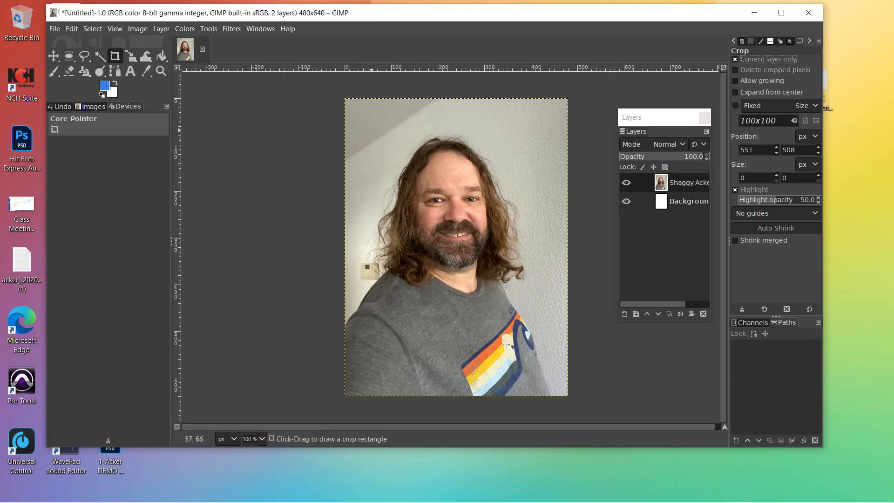
Step: Crop all layers to a 367×497 frame around the face and shoulders
mouse_move(374, 126)
mouse_down()
mouse_move(395, 200)
mouse_move(406, 296)
mouse_move(444, 348)
mouse_move(545, 357)
mouse_up()
drag(489, 313, 482, 314)
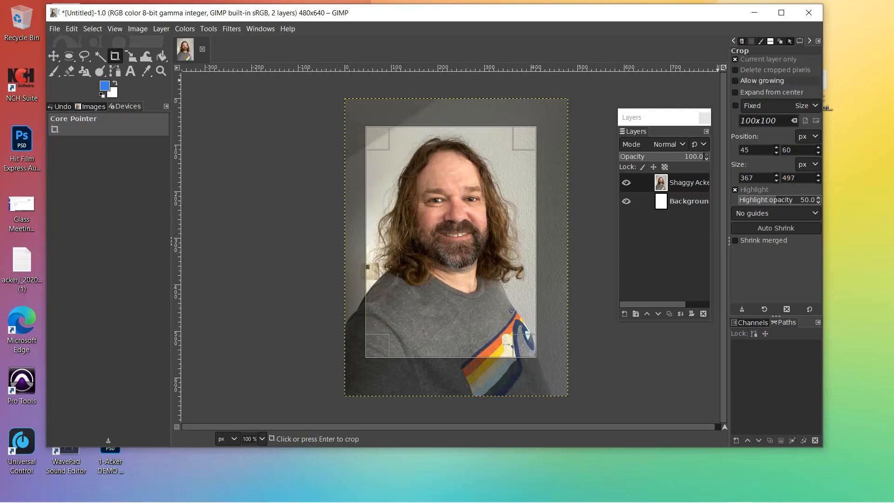
click(735, 59)
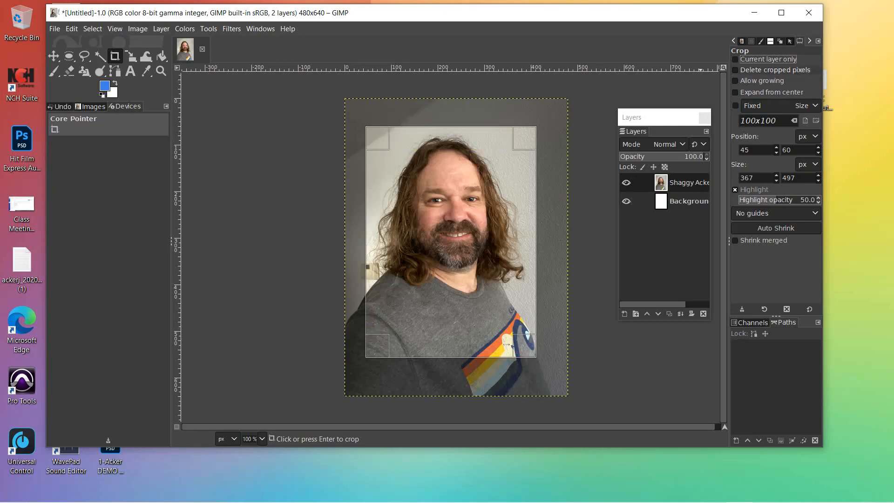
key(space)
click(735, 59)
click(53, 56)
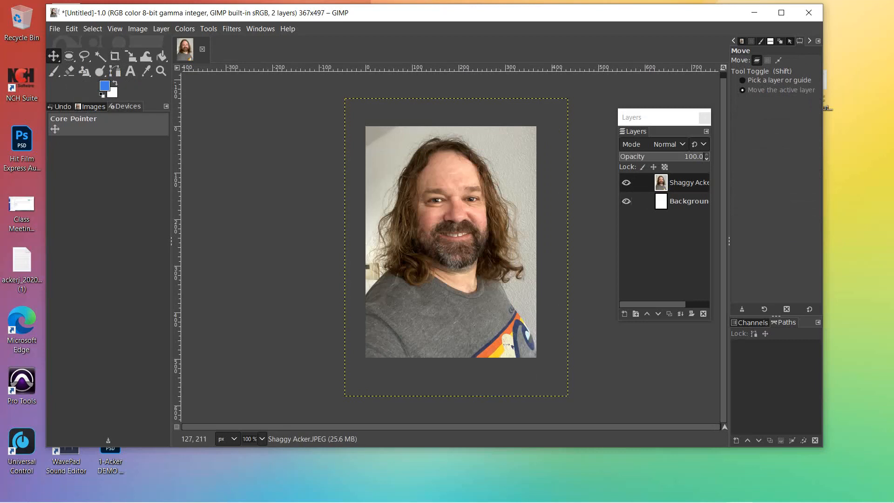
Step: With Background active, resize the canvas to 480×640 pixels via Canvas Size
click(683, 201)
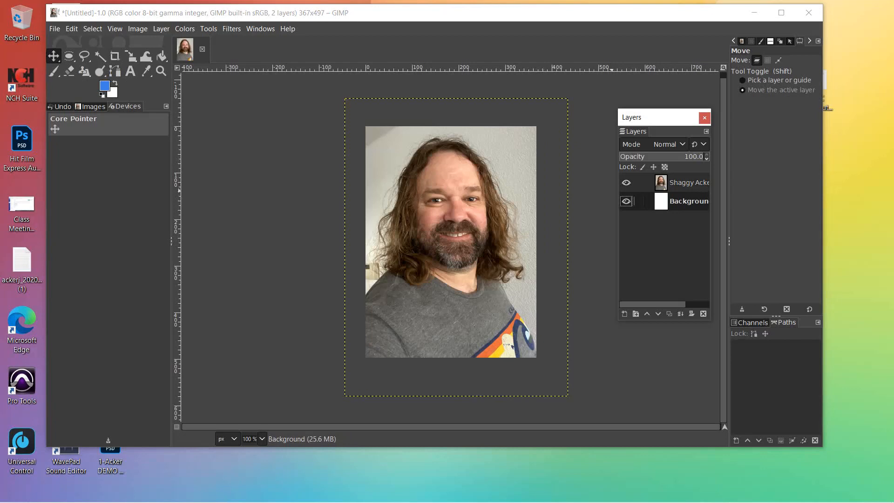
click(138, 28)
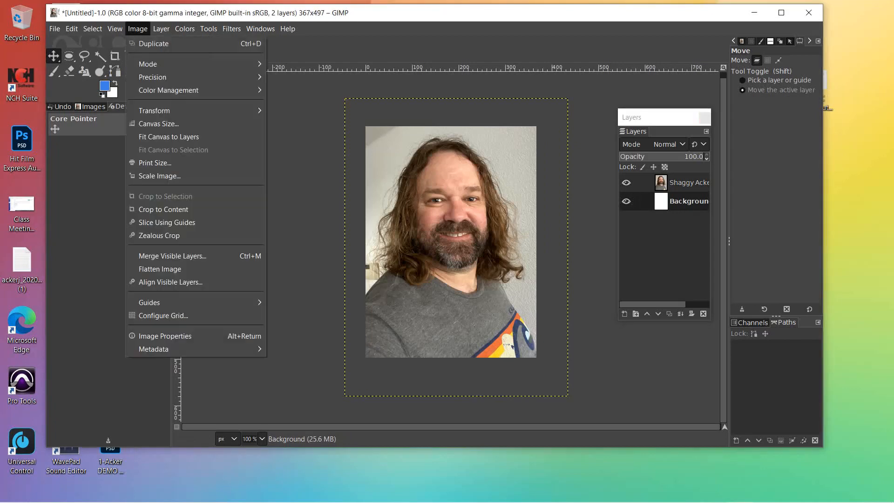
click(158, 123)
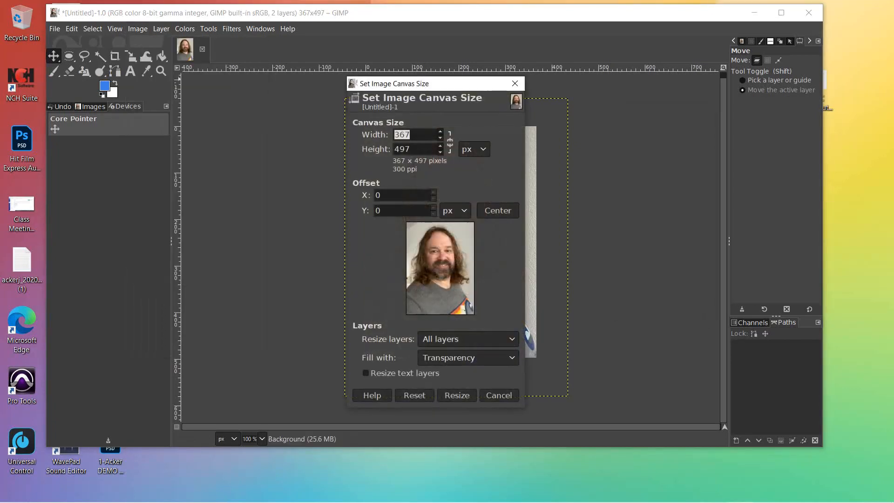
text(480)
key(Tab)
text(640)
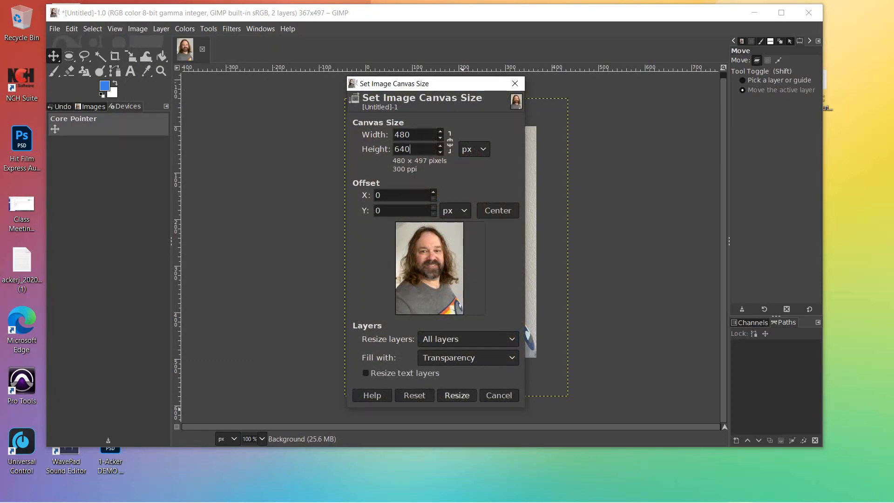
click(456, 396)
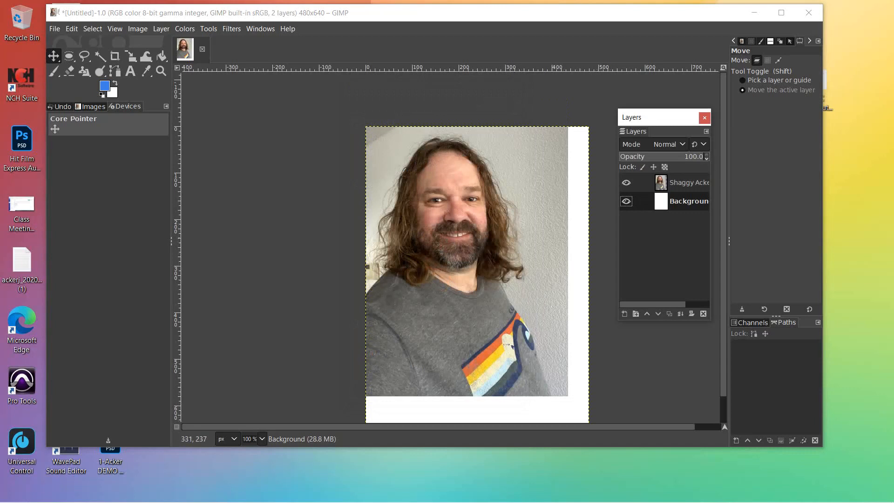
scroll(477, 261, down, 2)
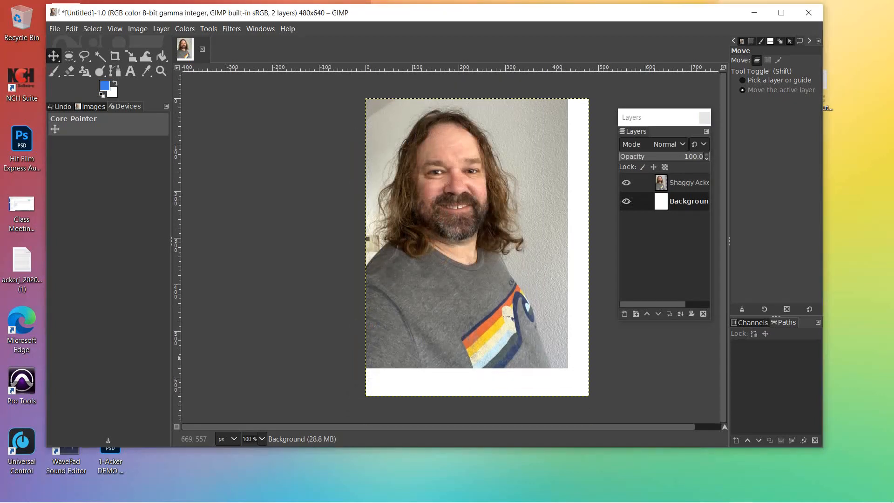
click(670, 183)
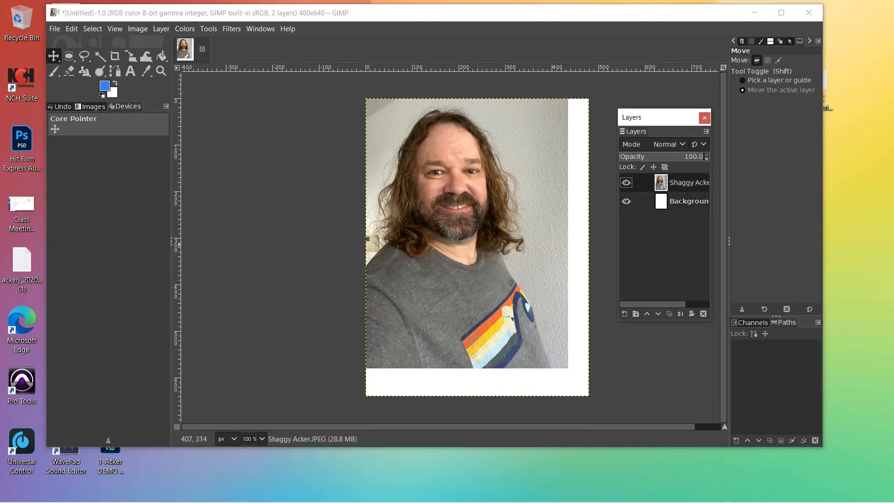
click(472, 216)
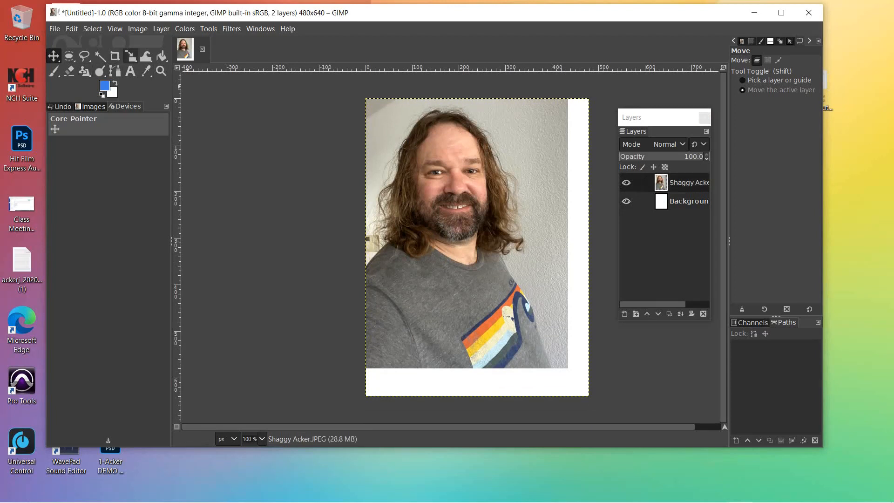
click(130, 56)
click(468, 192)
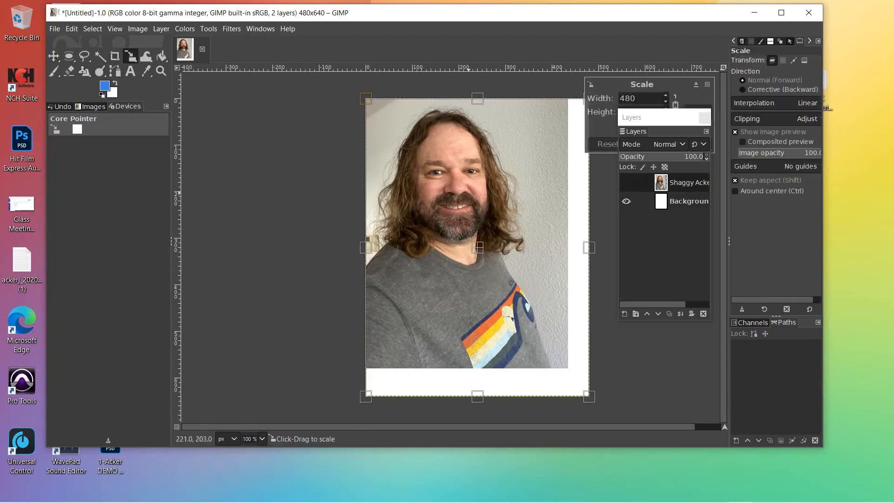
drag(672, 120, 779, 158)
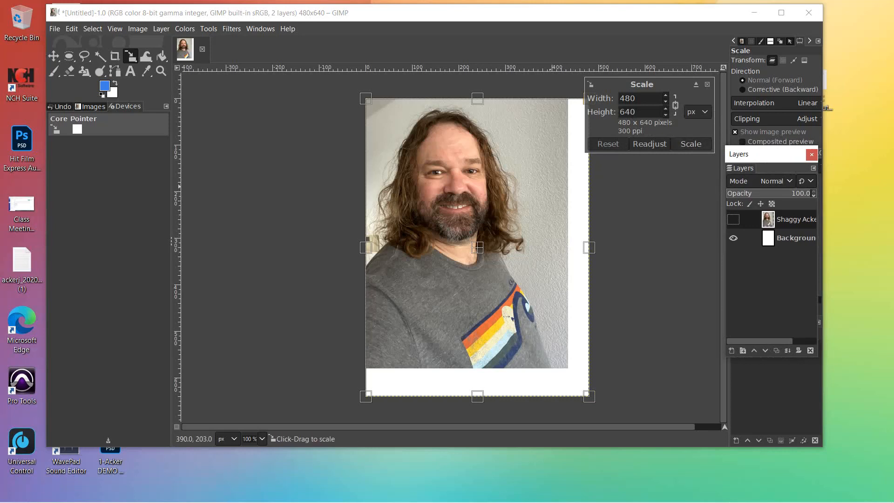
drag(587, 401, 607, 436)
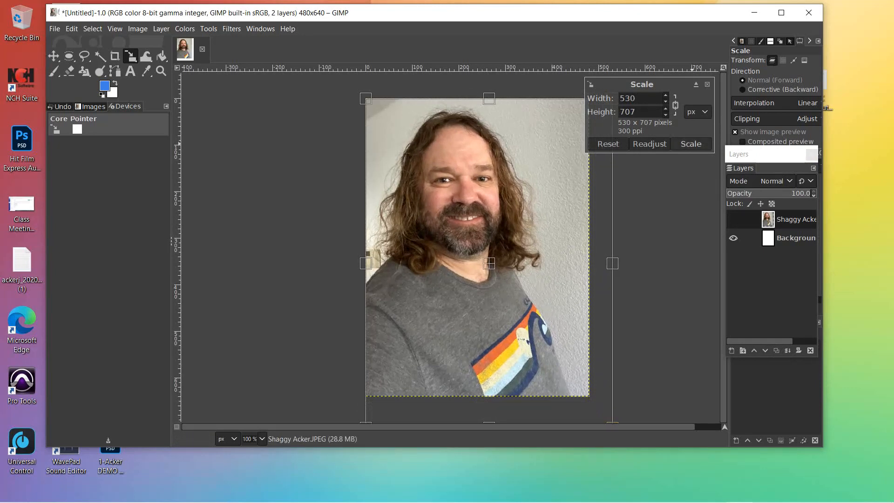
click(691, 144)
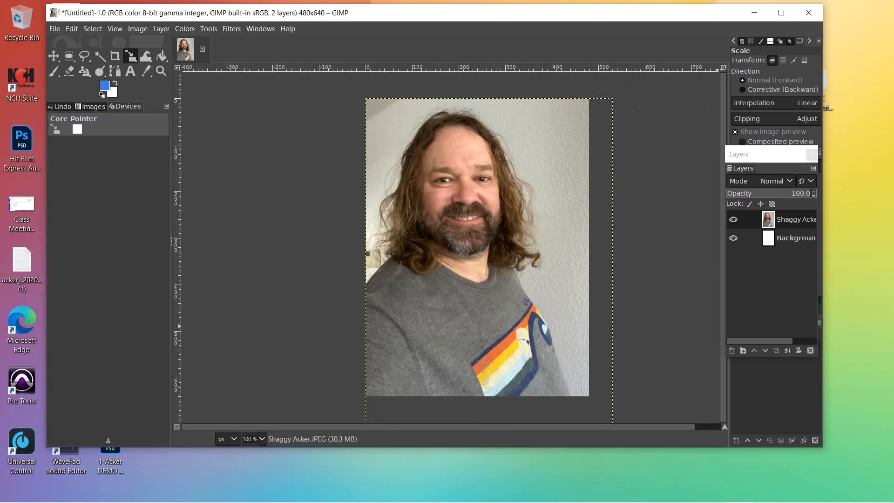
Step: Shift the Background layer right and drag the photo layer off the canvas to the left
click(791, 238)
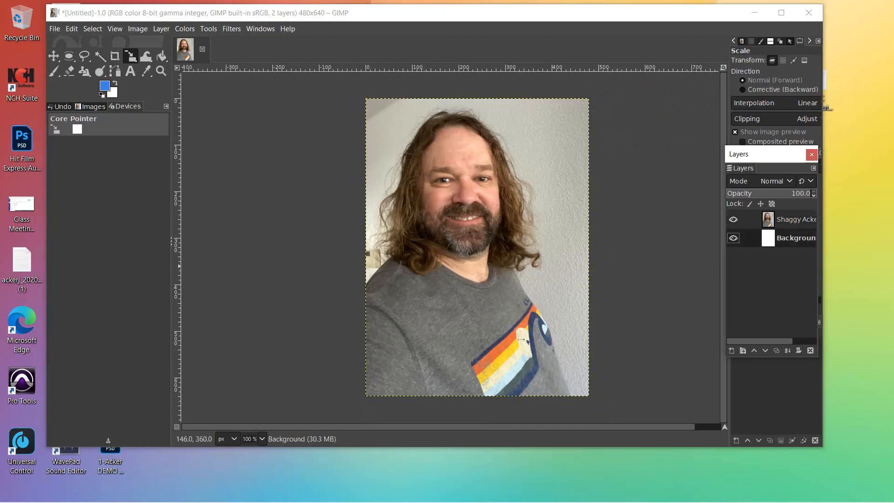
click(53, 56)
drag(389, 193, 400, 217)
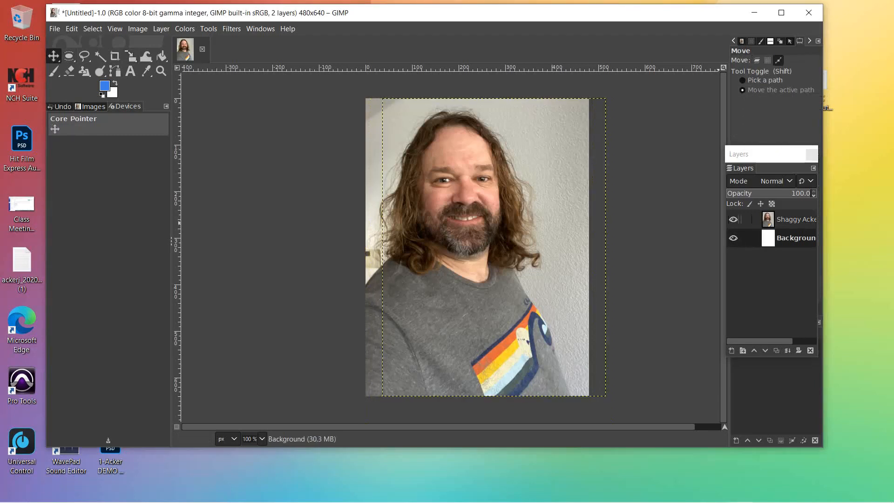
click(787, 220)
drag(444, 218, 126, 218)
Step: Move the Background and photo layers back so the portrait covers the canvas
click(789, 237)
drag(538, 251, 520, 251)
click(787, 219)
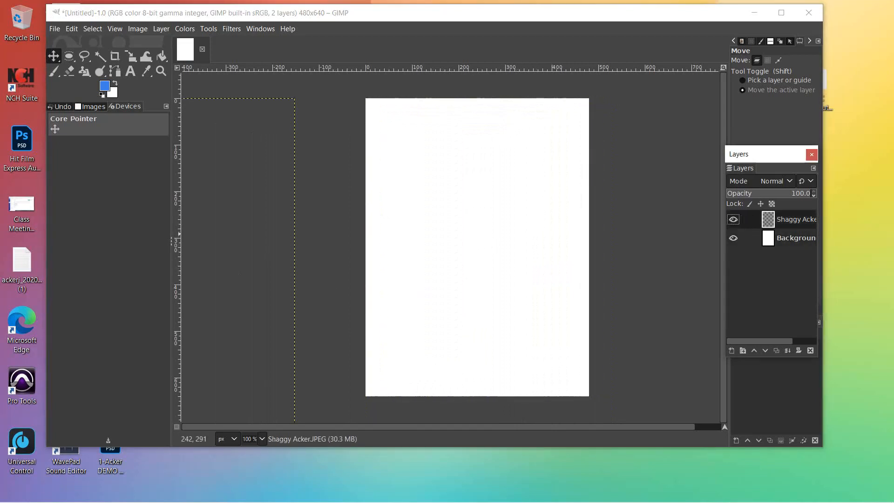
drag(224, 232, 517, 241)
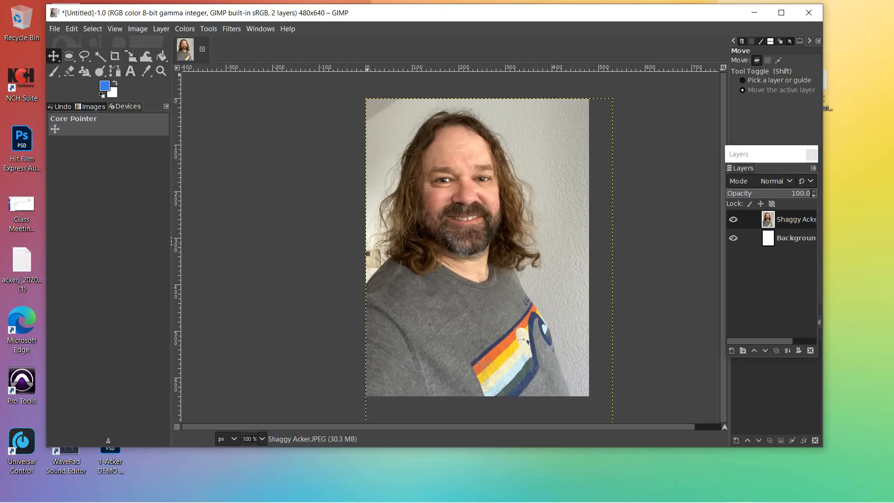
click(137, 28)
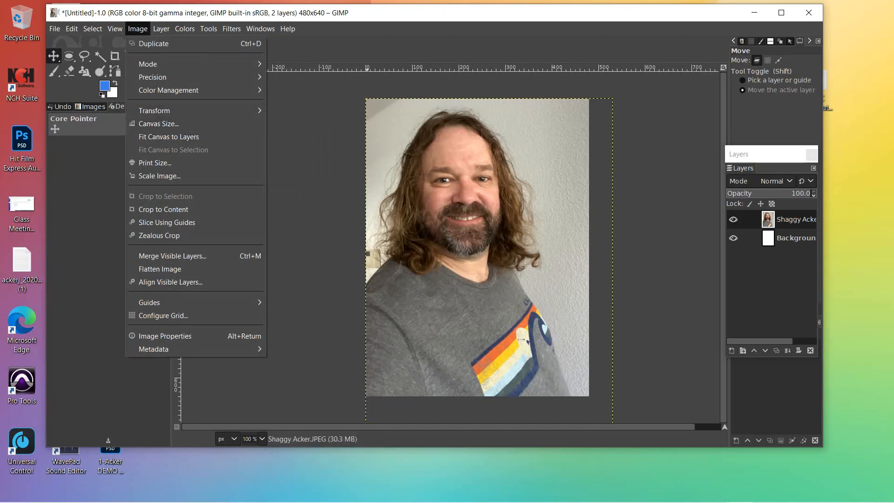
Step: Fit the canvas to the layers, then resize it to 480×640 pixels
click(169, 136)
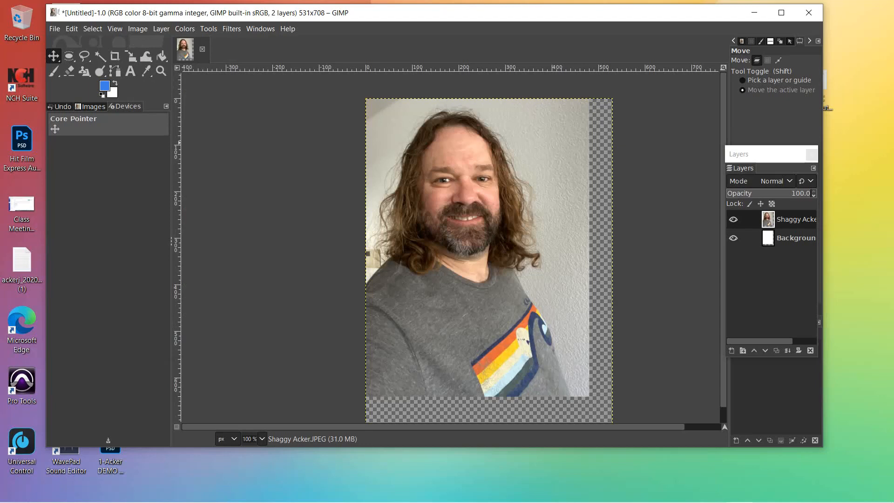
click(137, 28)
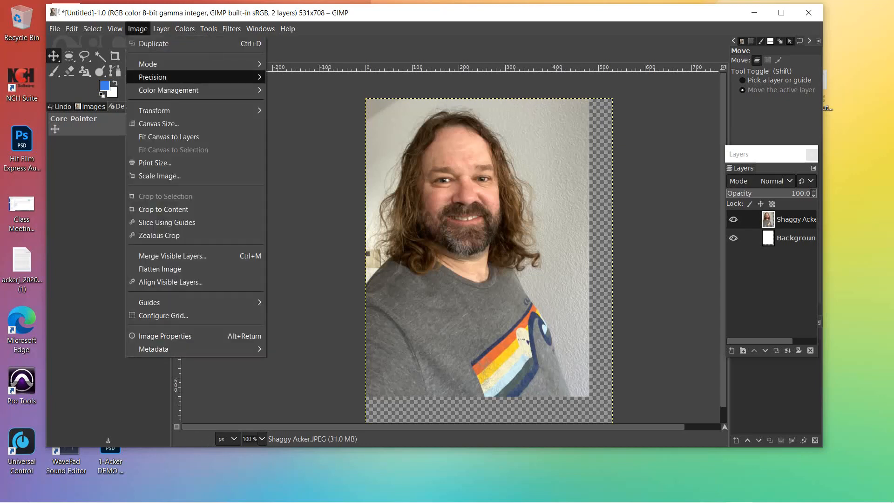
click(158, 123)
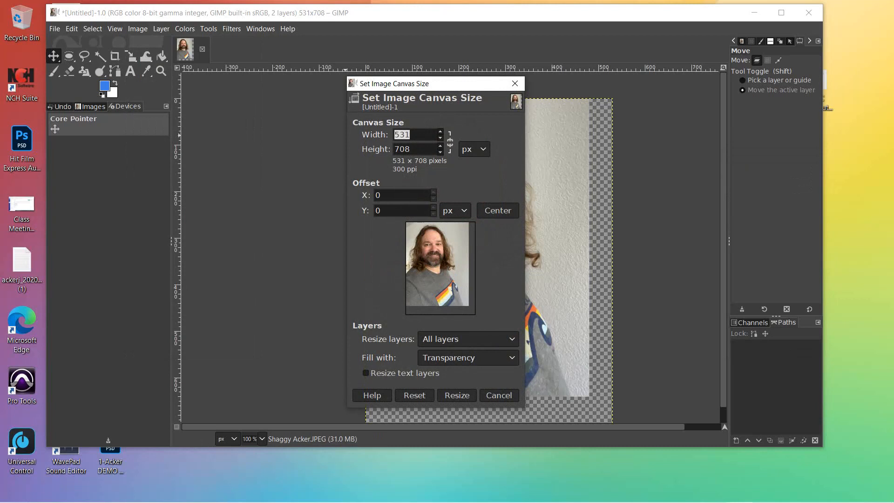
text(480)
key(Tab)
text(640)
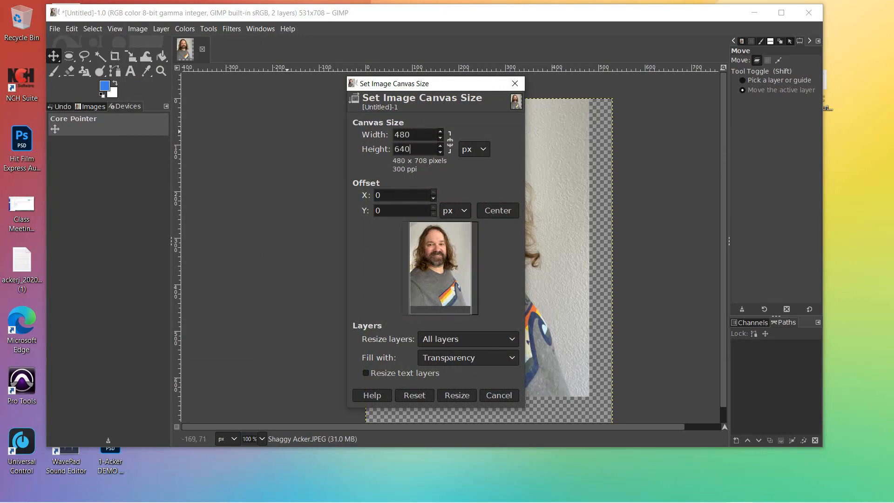
click(450, 395)
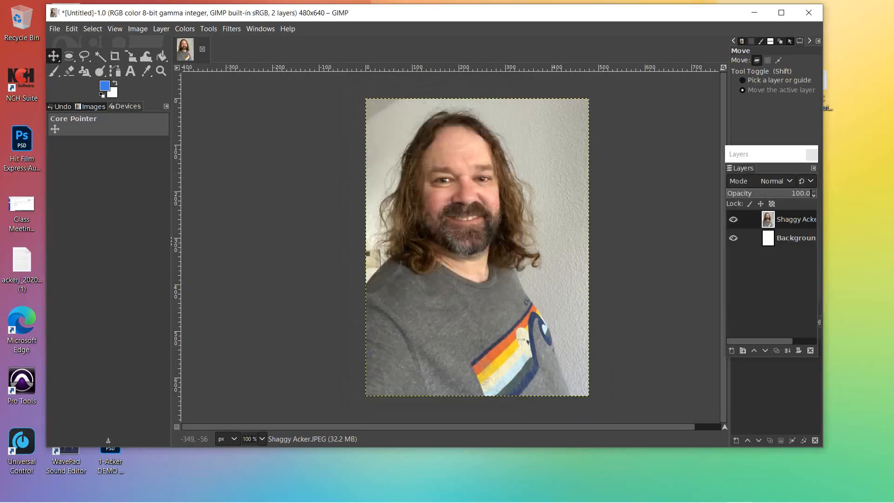
Step: Reopen the Canvas Size settings and close them without changes
click(138, 29)
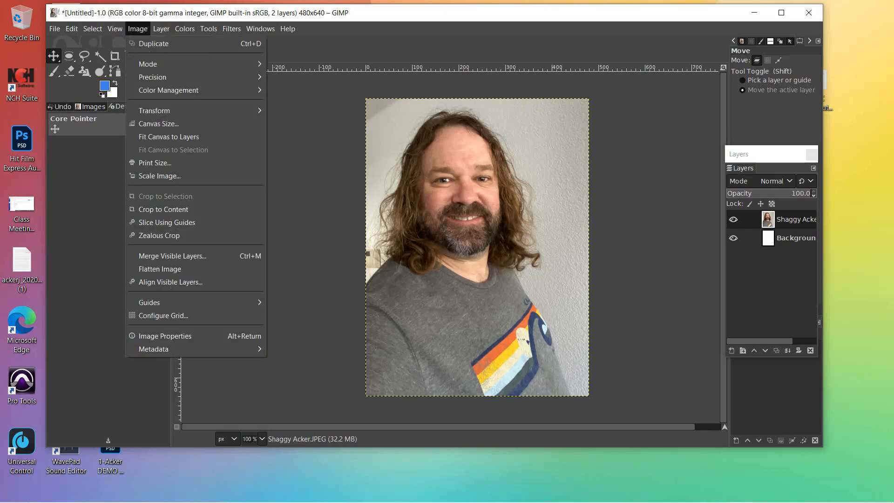
click(158, 124)
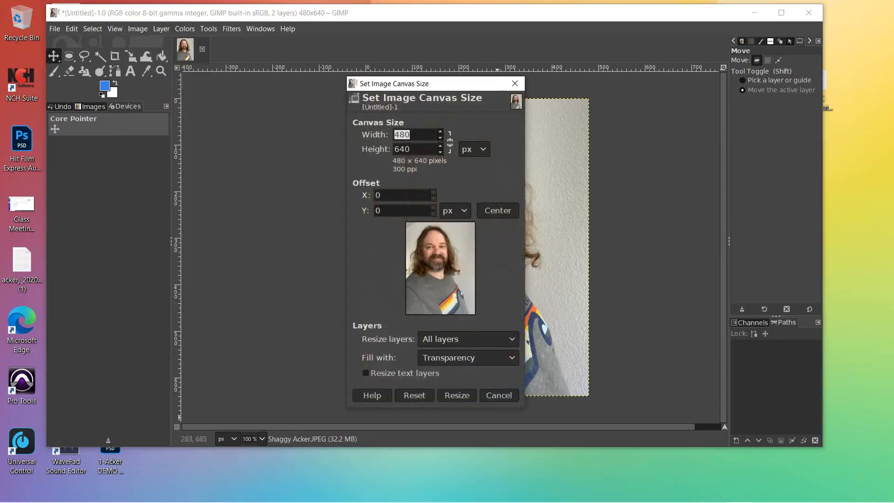
click(499, 395)
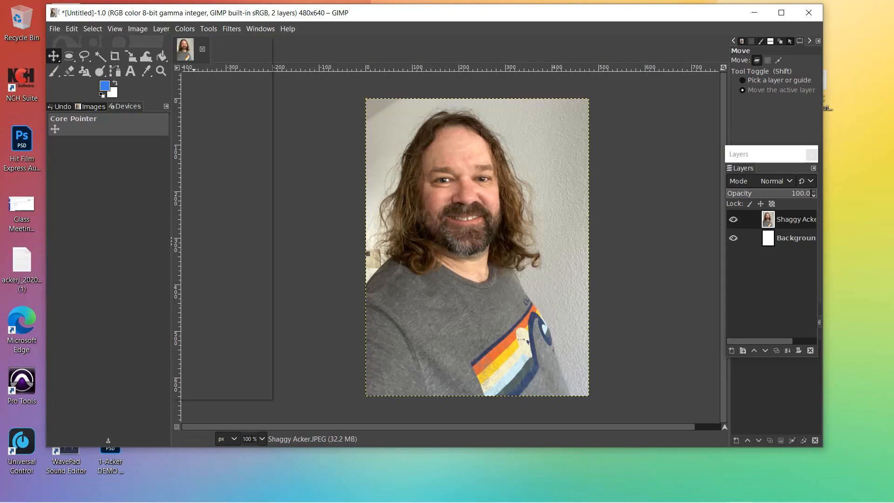
click(184, 29)
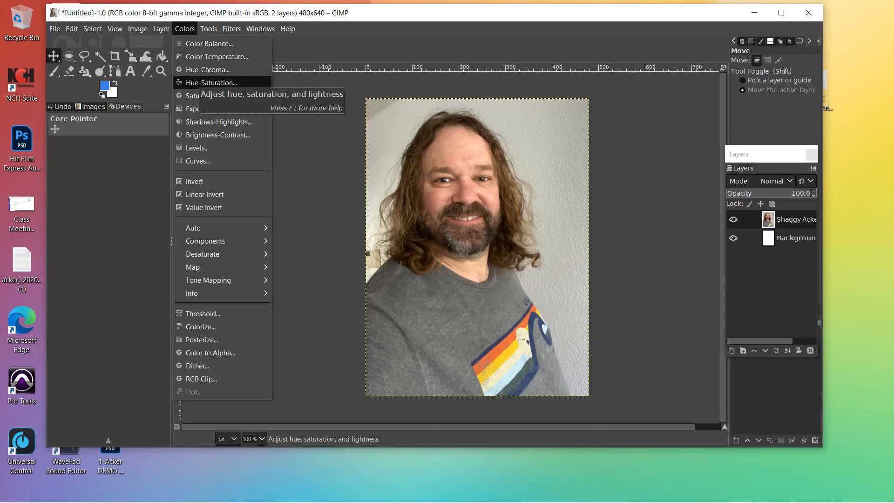
Step: Apply Hue-Saturation with saturation -100 and slightly lowered lightness
click(211, 82)
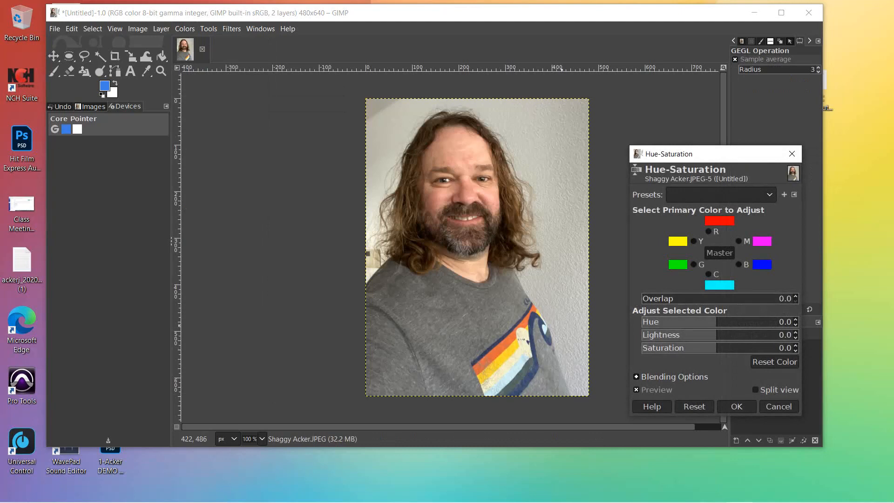
drag(699, 153, 207, 56)
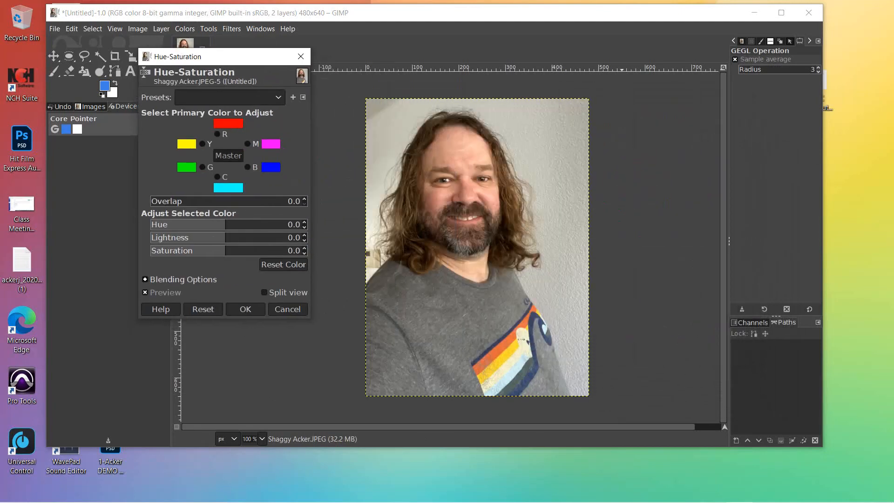
mouse_move(225, 224)
mouse_down()
mouse_move(257, 224)
mouse_move(226, 224)
mouse_up()
drag(226, 224, 151, 251)
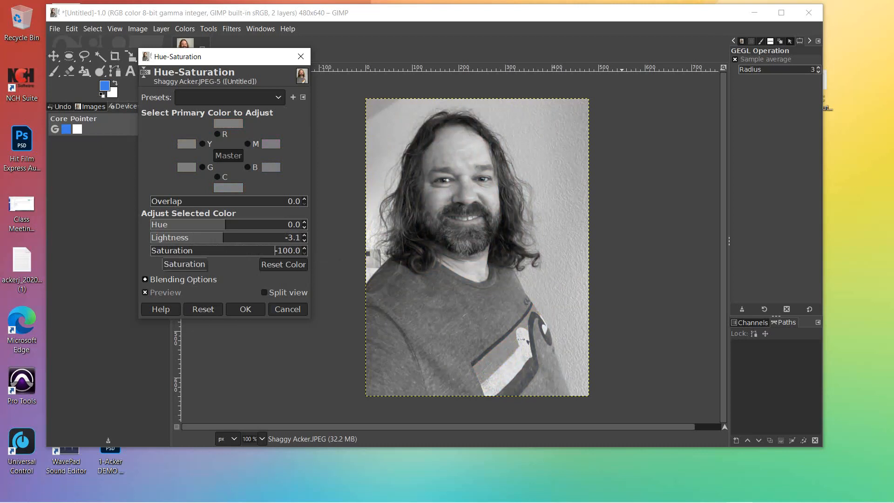
mouse_move(222, 237)
mouse_down()
mouse_move(203, 238)
mouse_move(218, 237)
mouse_up()
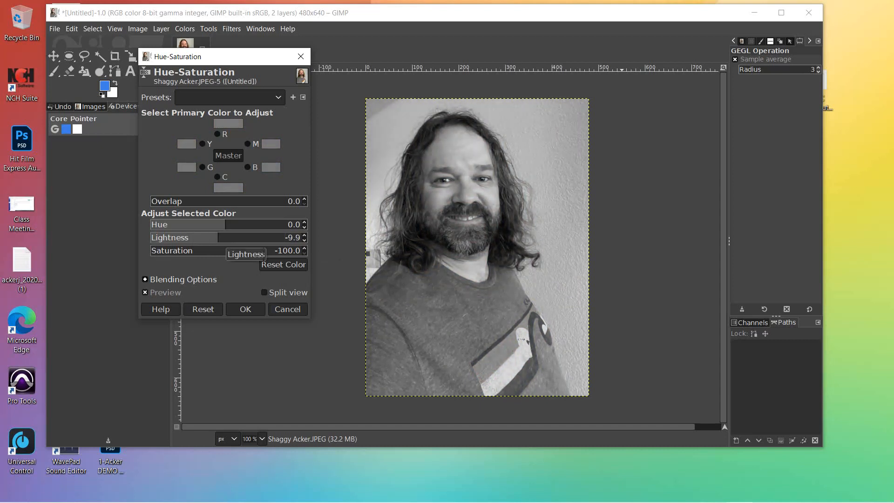
click(244, 310)
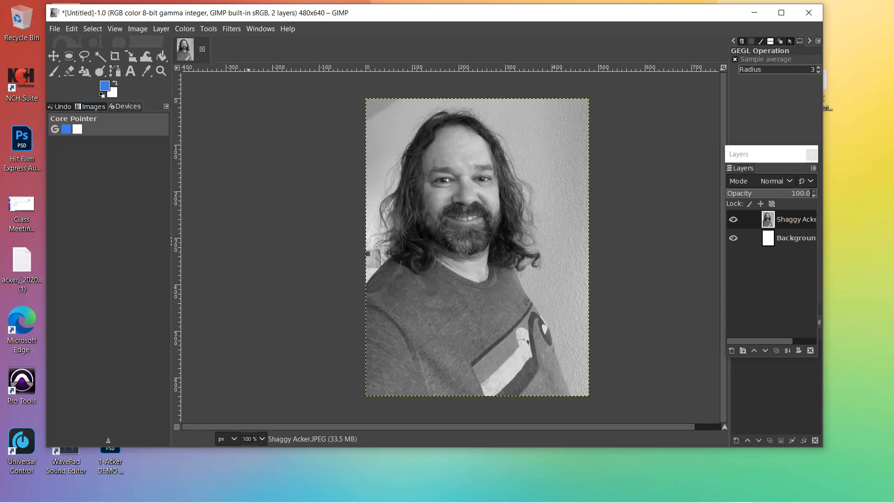
Step: Apply a Gaussian blur of size 1.00 to the grayscale portrait
click(232, 29)
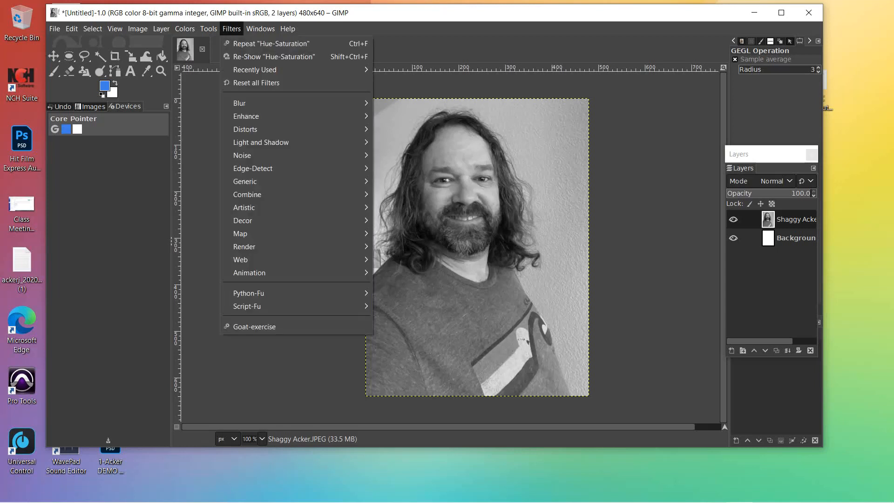
mouse_move(251, 103)
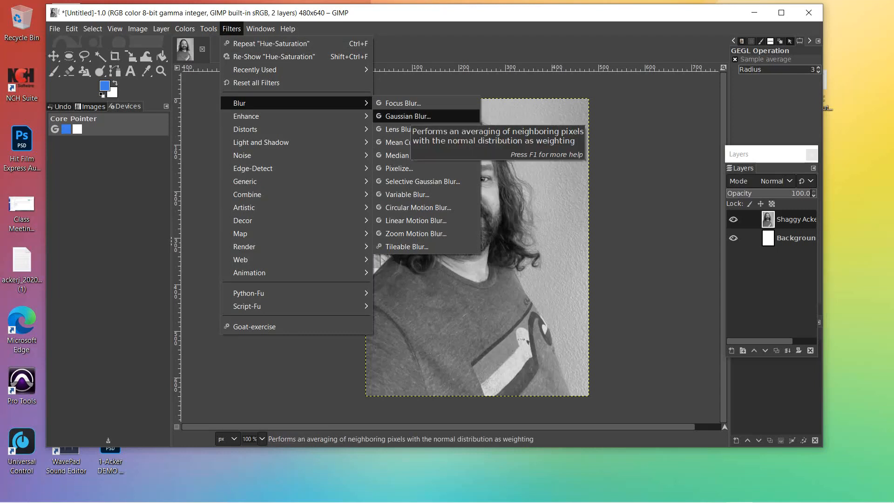
click(408, 116)
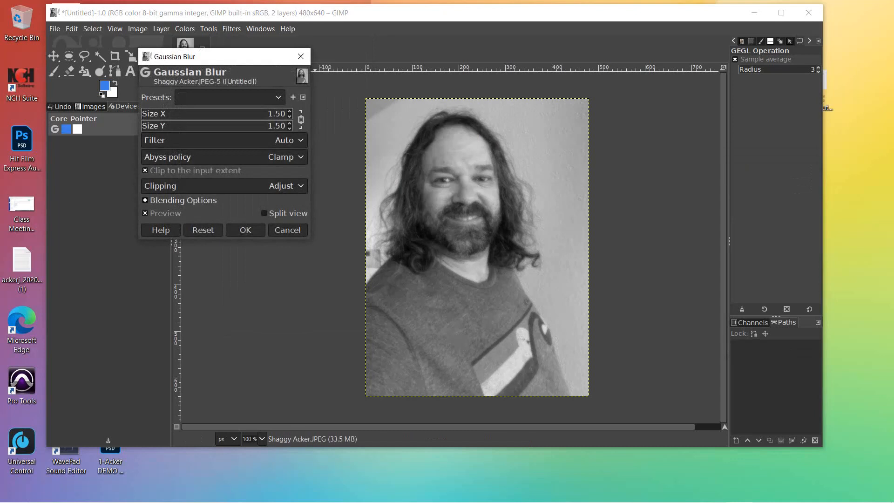
click(275, 114)
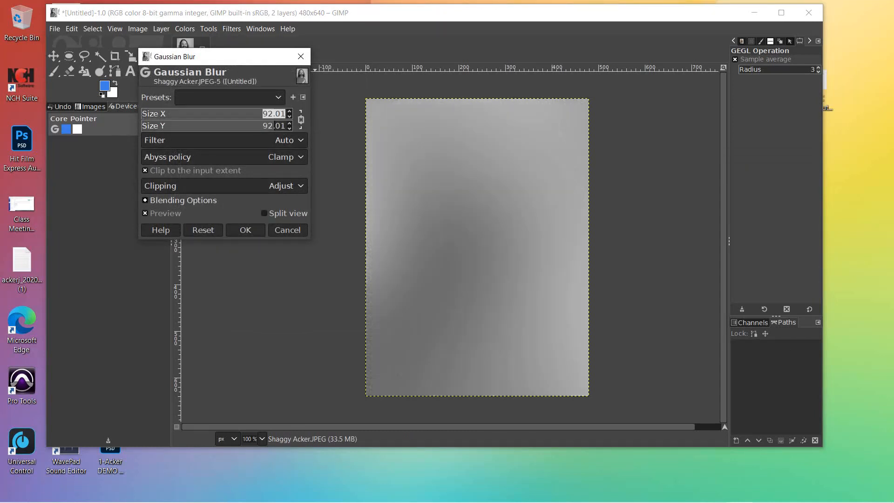
text(1)
key(Return)
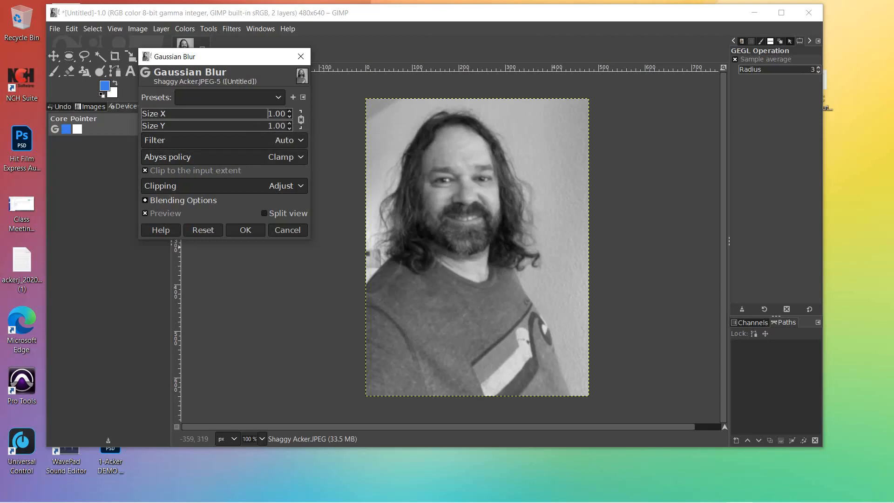
click(245, 230)
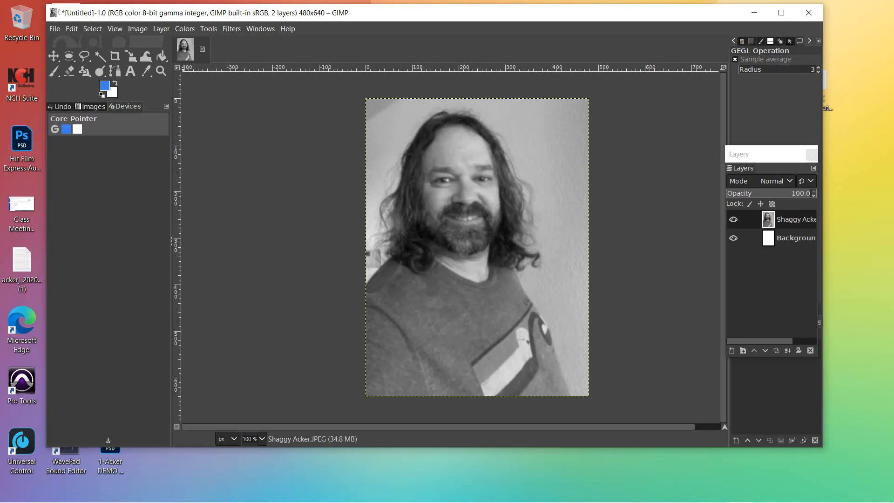
click(138, 29)
mouse_move(161, 29)
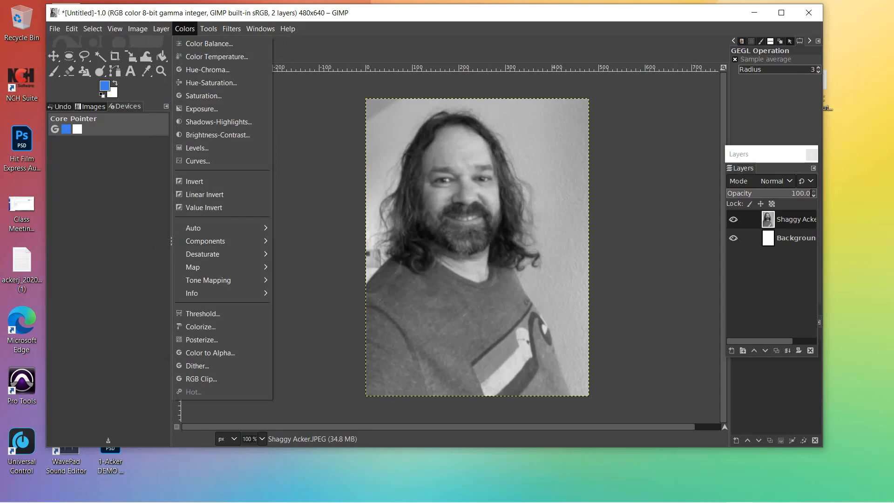
Step: Posterize the portrait to 6 levels
click(184, 29)
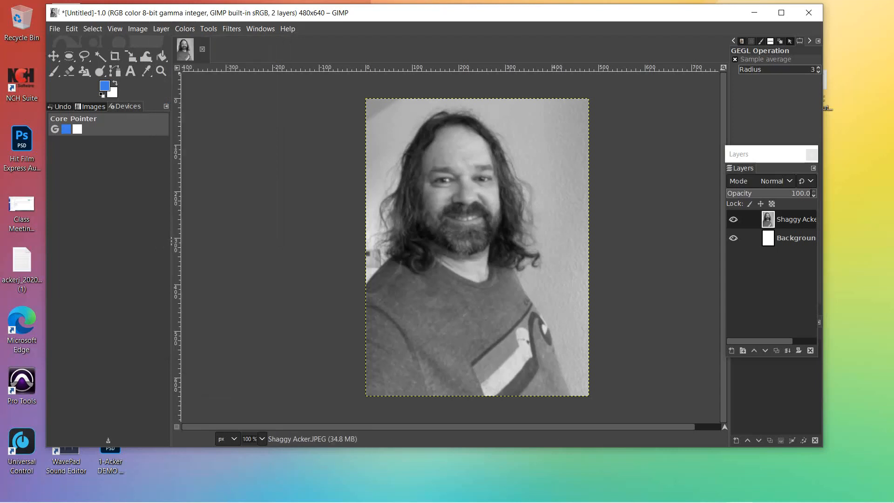
click(185, 29)
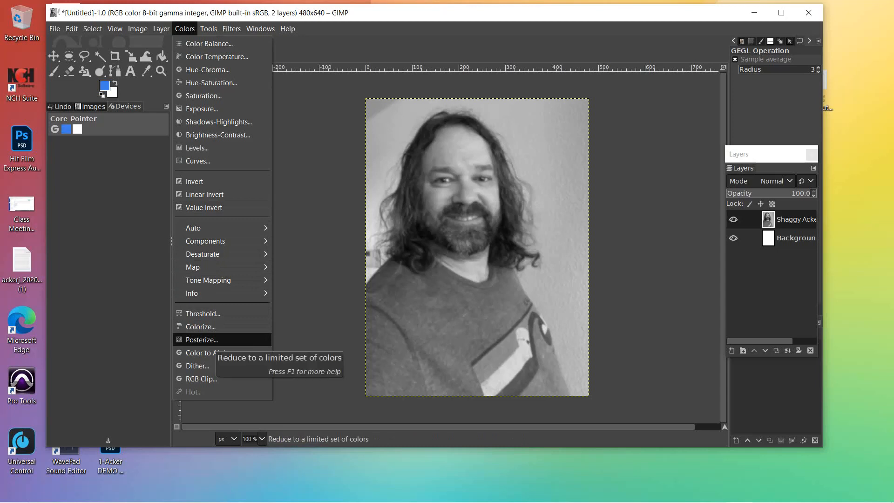
click(202, 339)
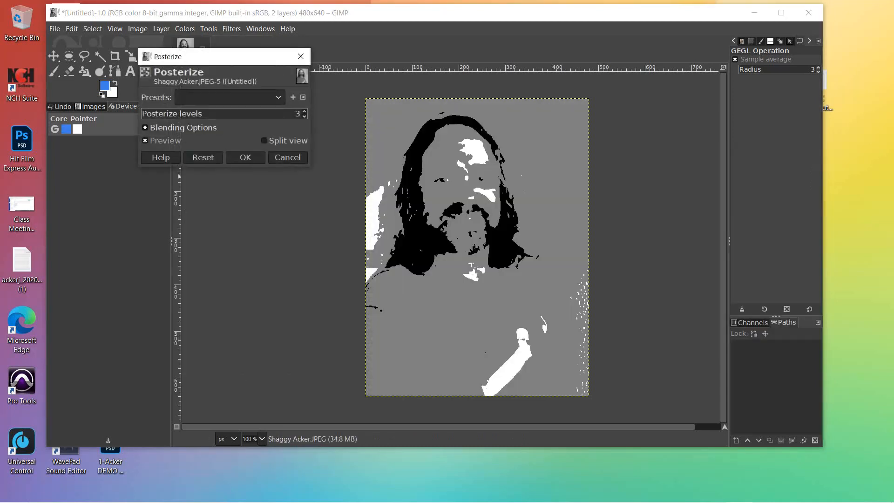
scroll(296, 113, up, 3)
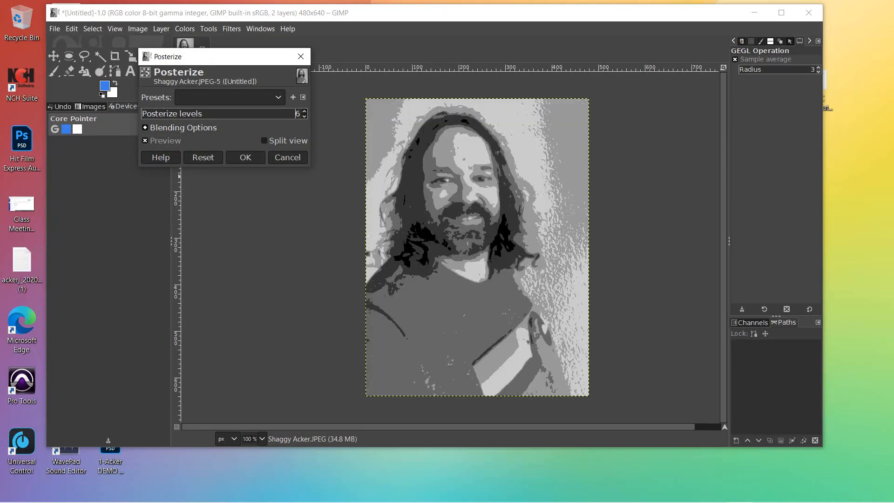
scroll(297, 113, up, 1)
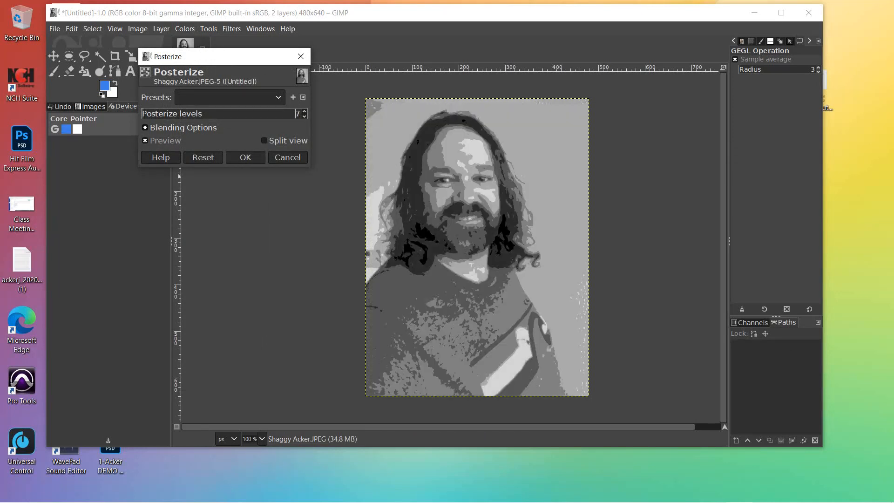
scroll(296, 113, down, 1)
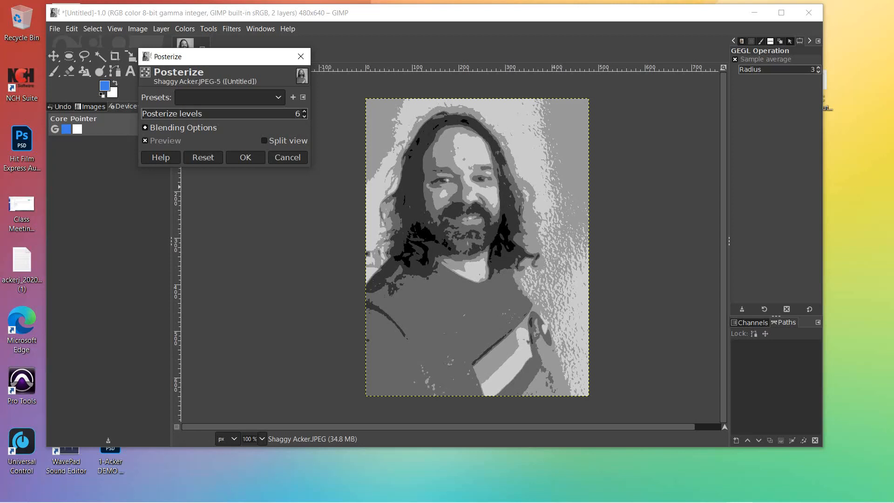
click(245, 157)
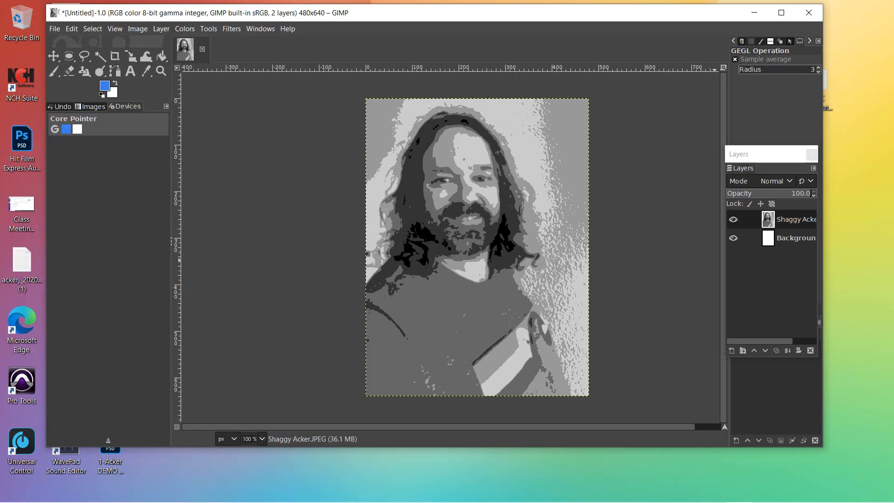
Step: Add a new transparent layer at the top of the stack
drag(750, 155, 637, 112)
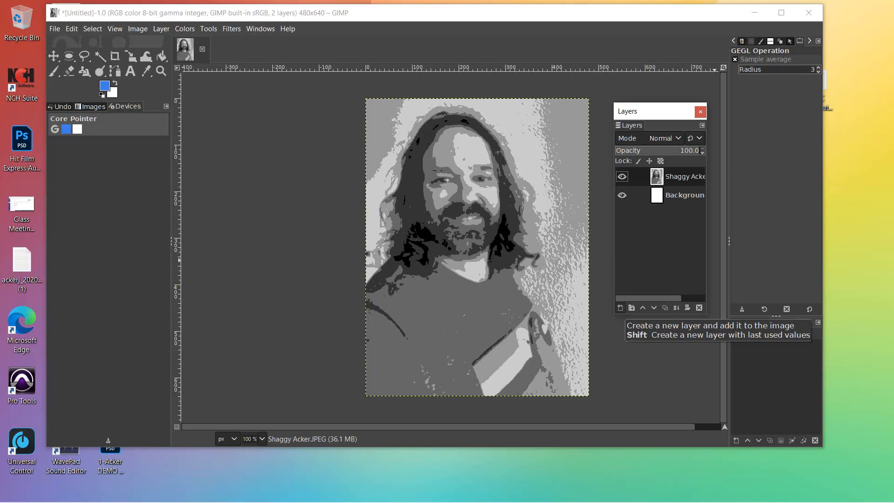
click(620, 308)
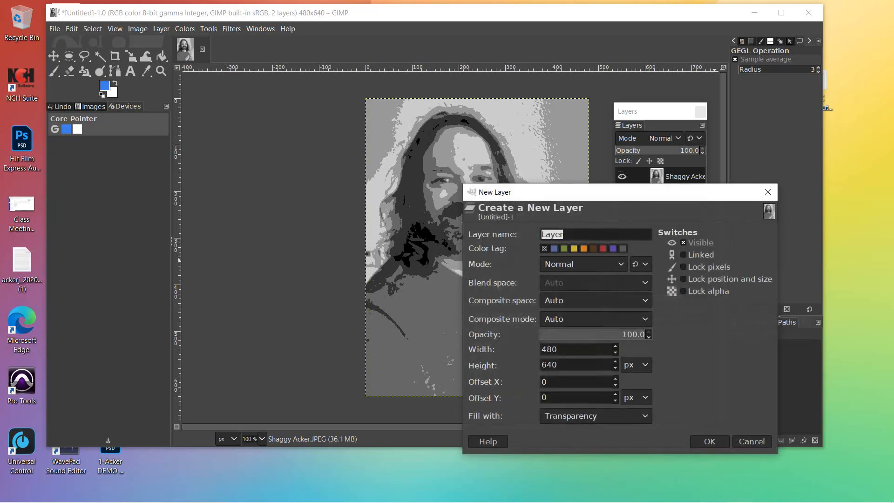
key(Return)
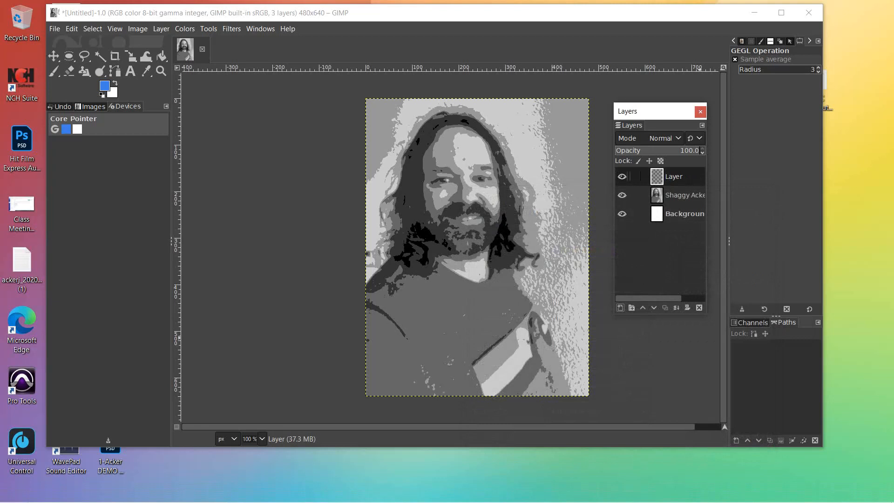
Step: Rename the new top layer to 'Drawing'
double_click(674, 177)
click(675, 195)
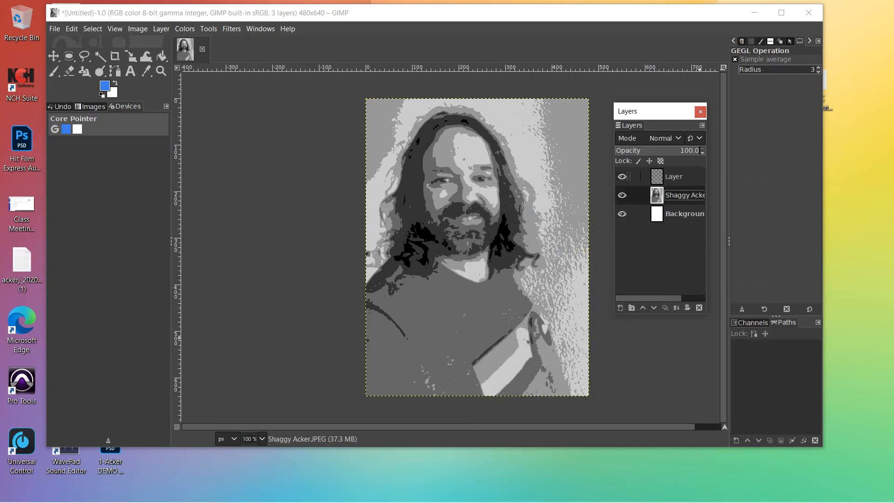
double_click(673, 177)
text(Drawing)
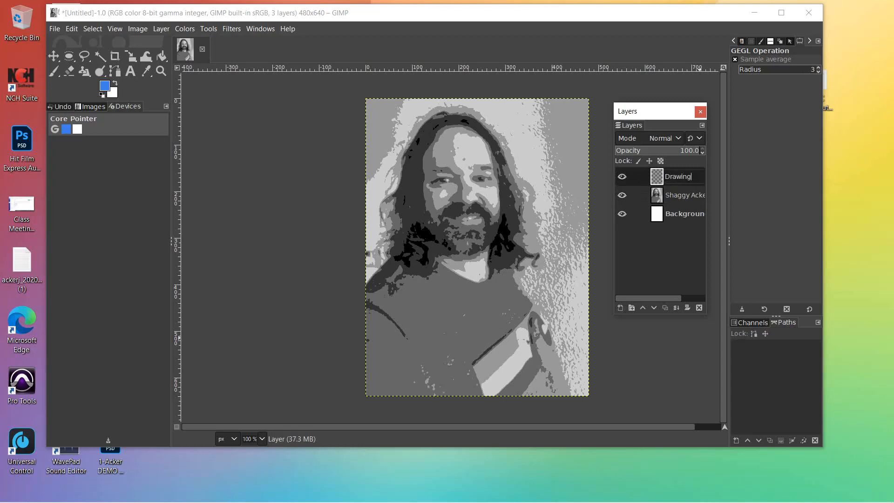
key(Return)
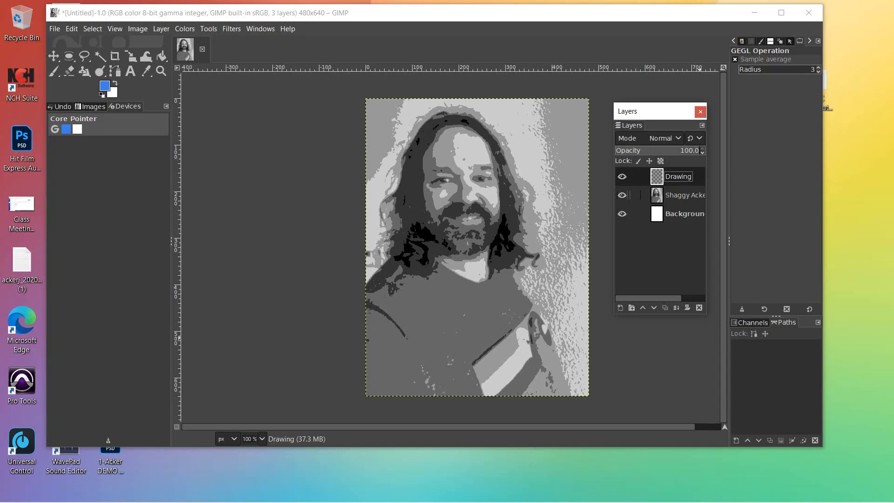
click(622, 195)
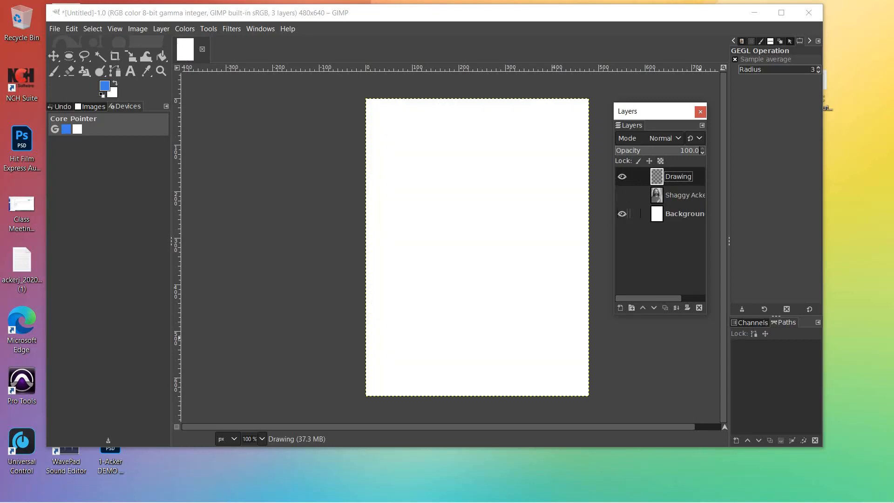
click(622, 214)
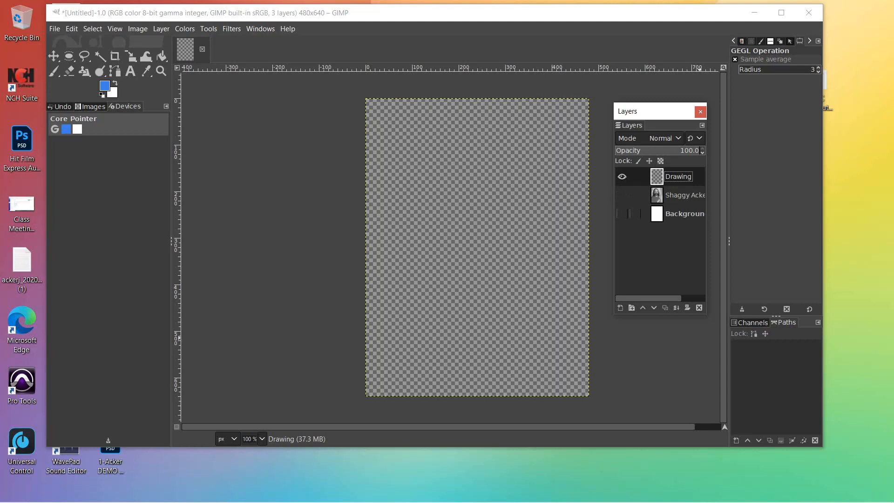
click(622, 214)
click(622, 195)
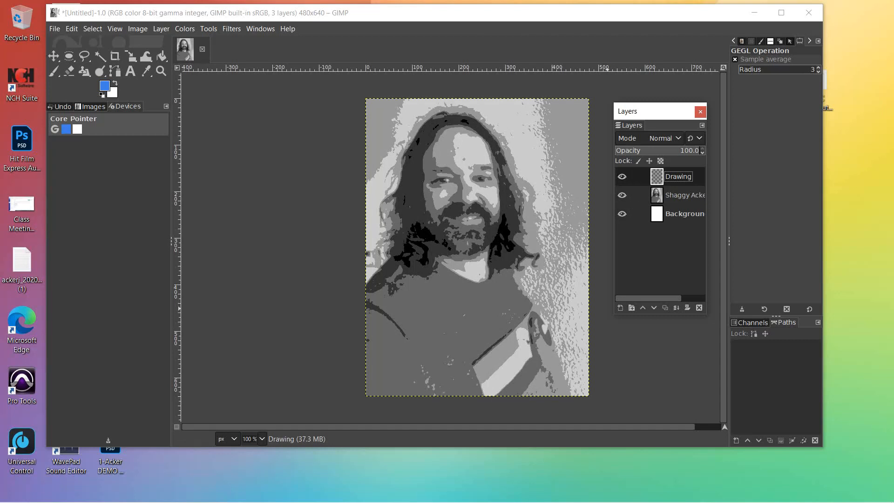
click(768, 279)
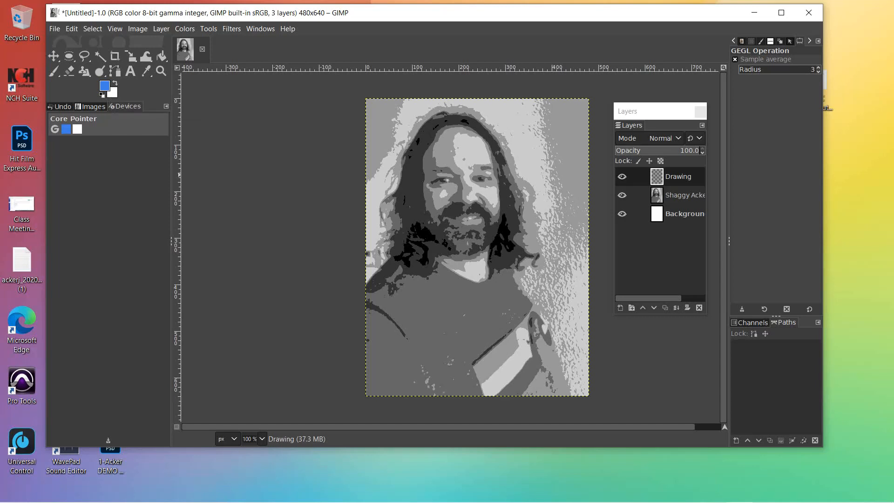
Step: Set the foreground colour to magenta da3ee6
click(105, 87)
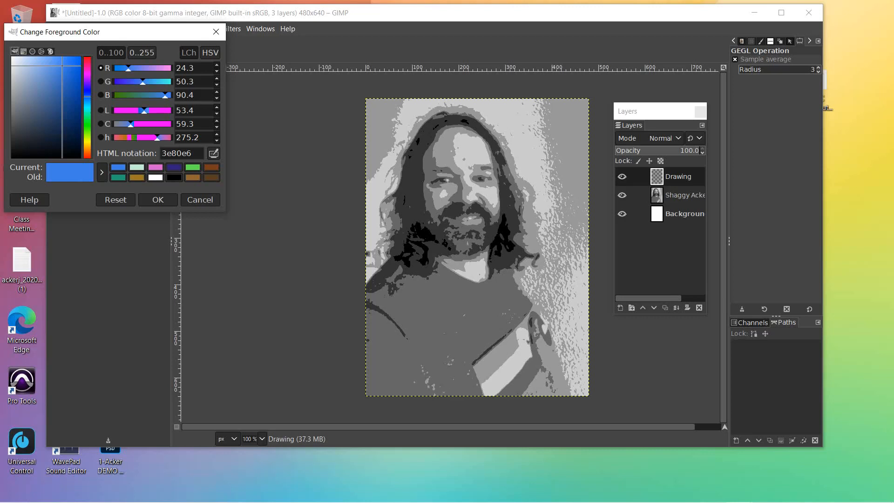
click(87, 74)
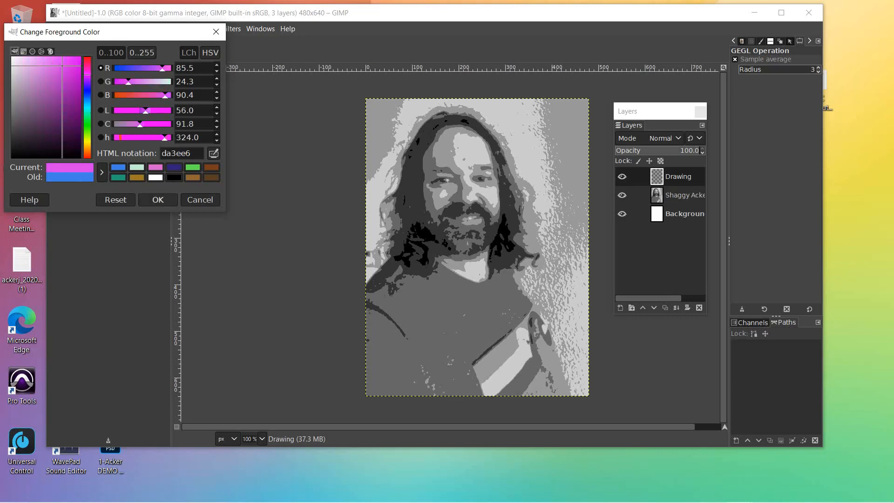
click(158, 200)
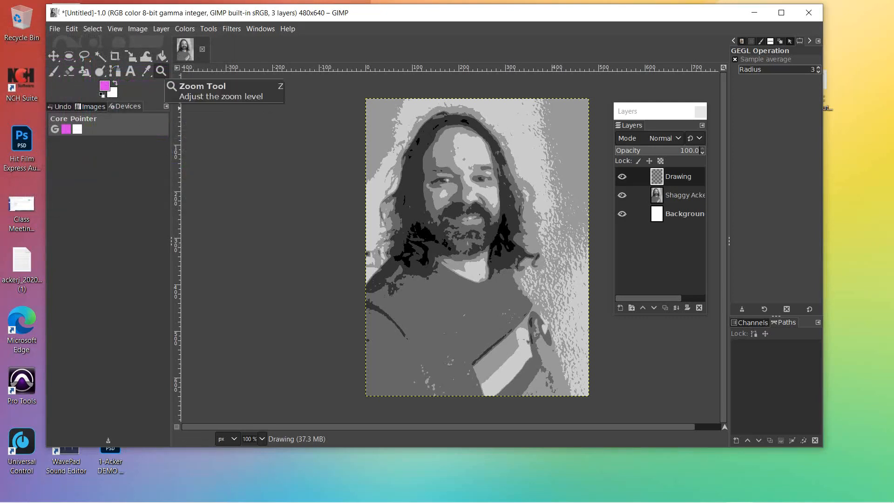
Step: Zoom in to 200% and scroll up to the face and hair
click(161, 71)
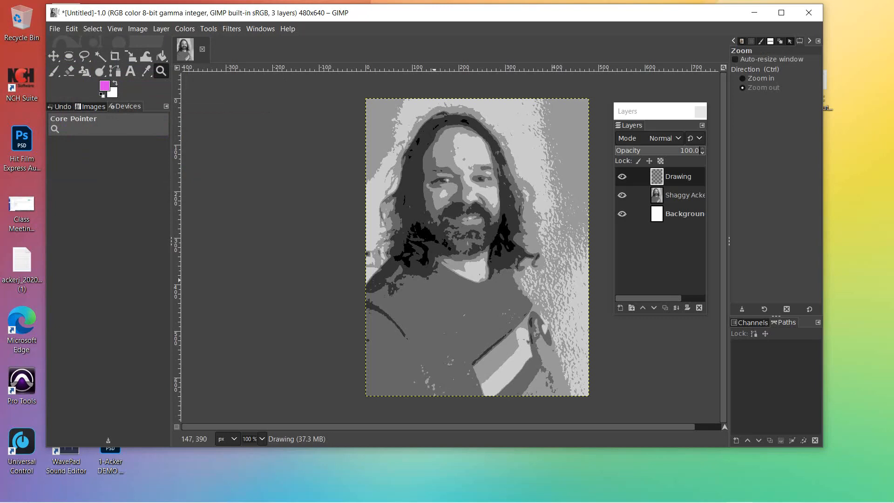
key(ctrl)
click(434, 281)
click(435, 280)
key(ctrl)
scroll(508, 247, up, 5)
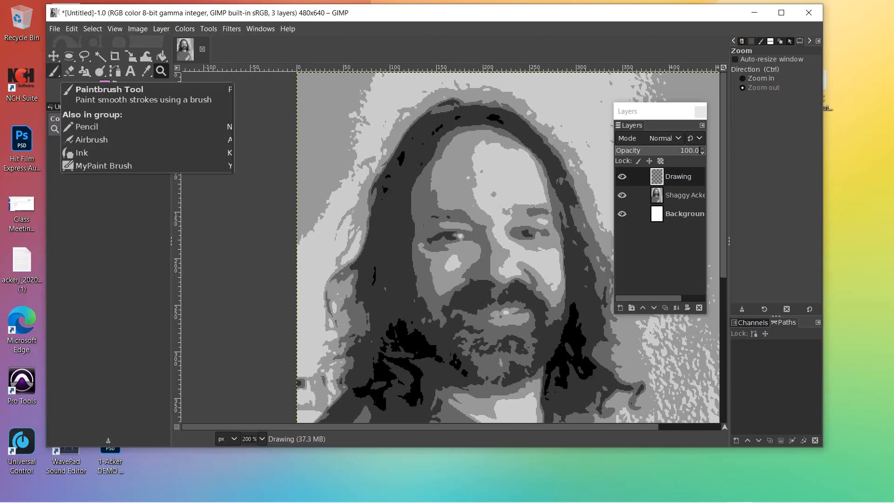
Step: Select the Pencil tool and set its brush size to 1
click(53, 71)
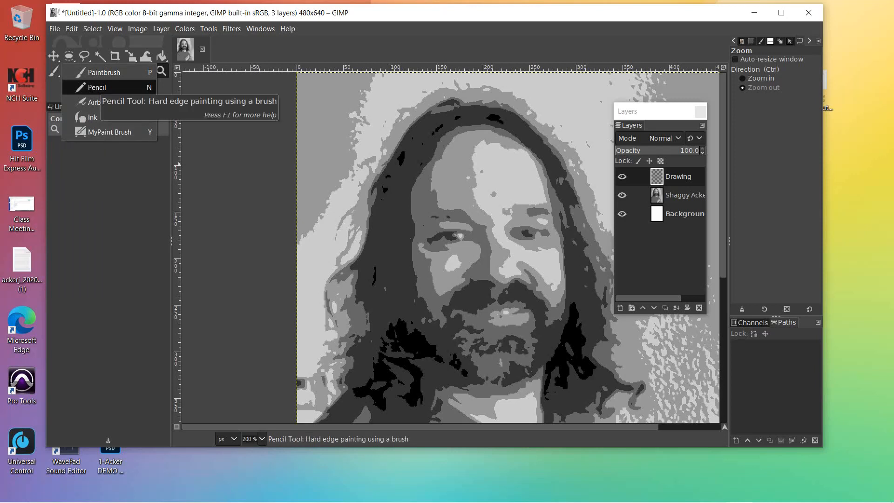
click(97, 87)
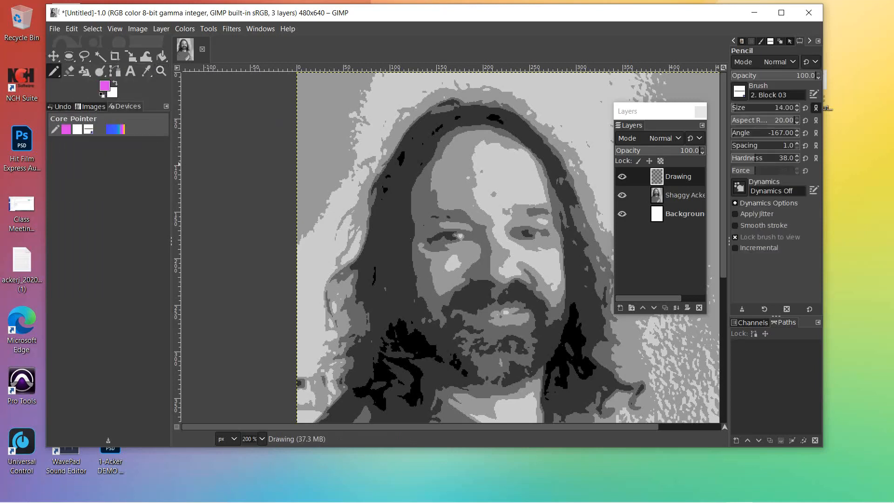
mouse_move(484, 17)
mouse_down()
mouse_move(475, 25)
mouse_move(446, 22)
mouse_move(484, 20)
mouse_up()
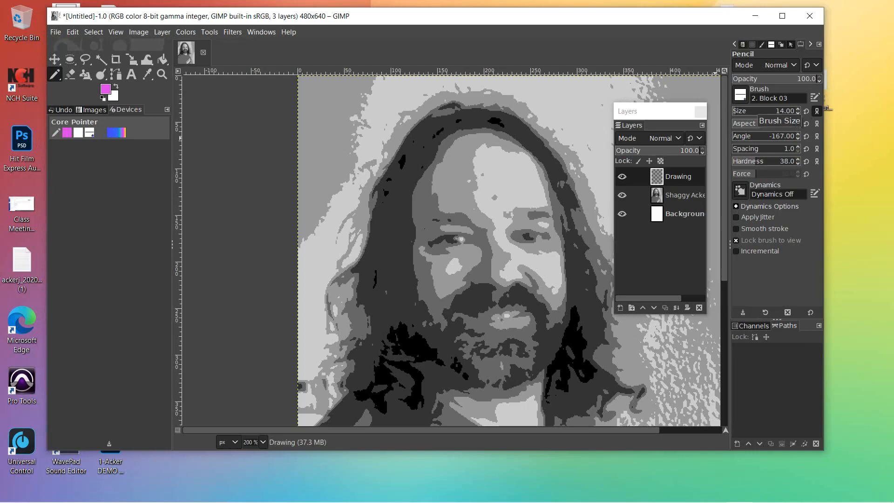
click(779, 111)
text(1)
key(Return)
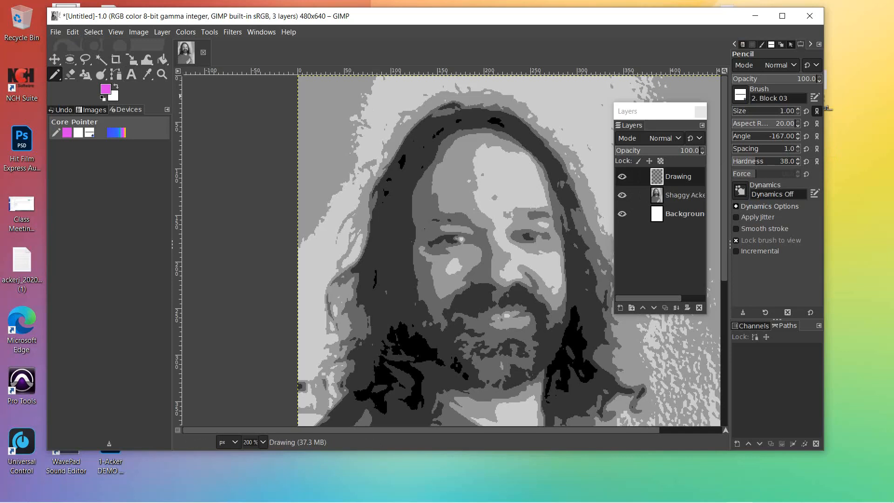
Step: Zoom the view in to 300% on the face
click(161, 74)
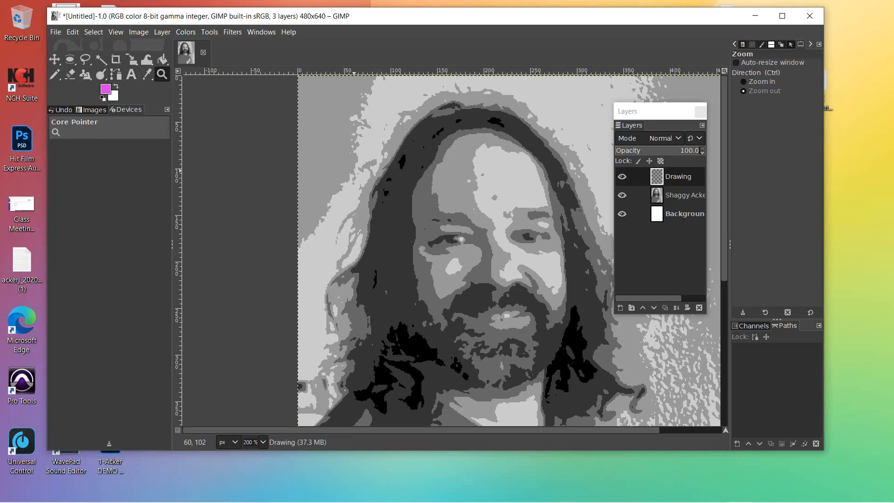
ctrl+click(384, 205)
click(384, 205)
click(385, 204)
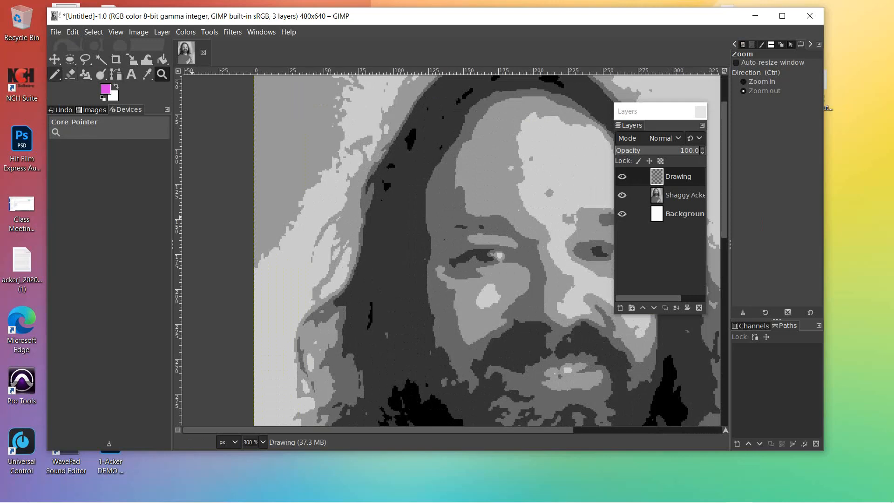
Step: Draw straight magenta pencil segments up the face's left edge to the hairline
click(55, 74)
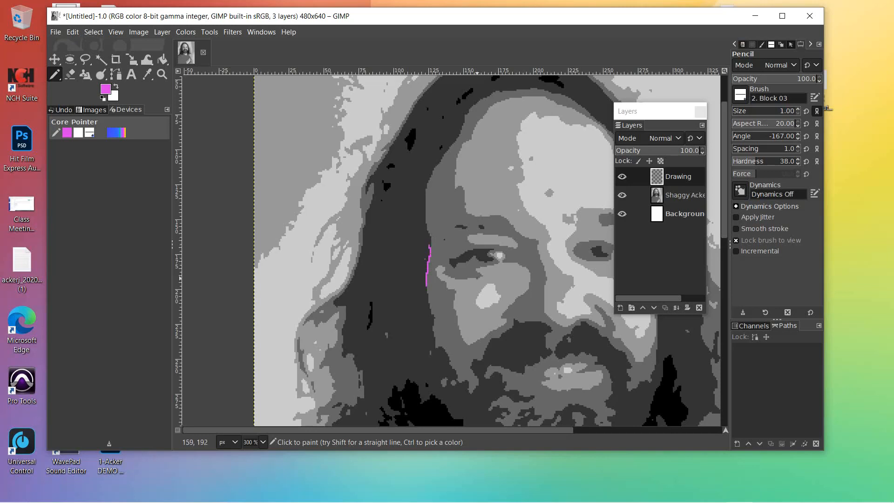
key(ctrl+z)
key(shift)
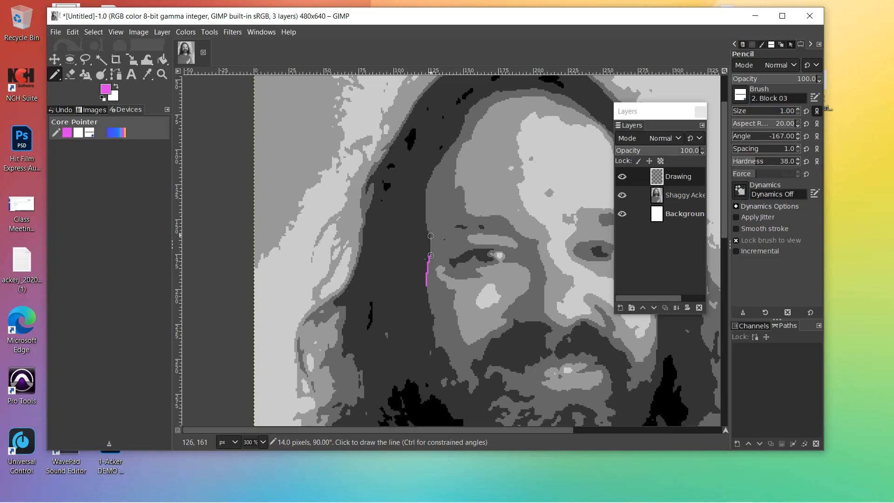
shift+click(431, 236)
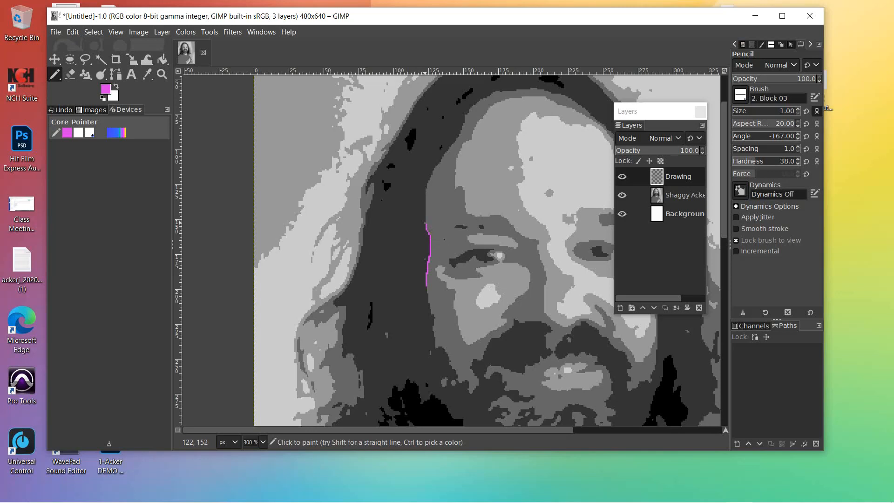
key(shift)
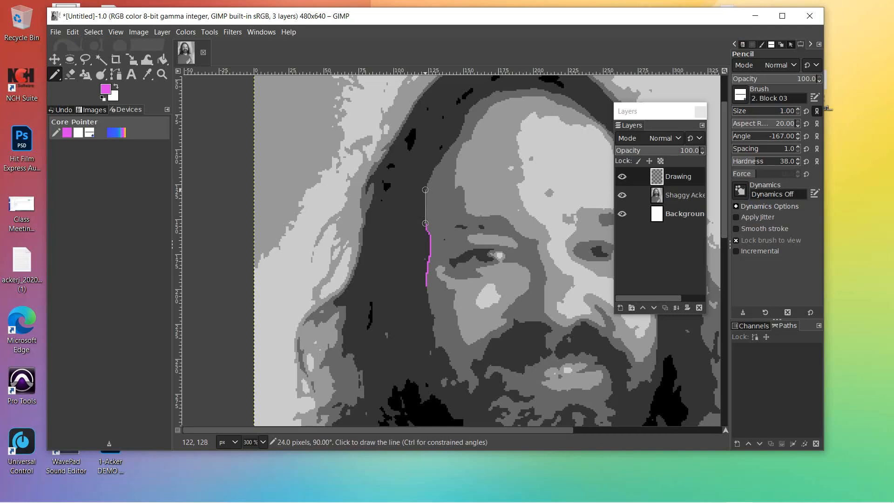
shift+click(425, 190)
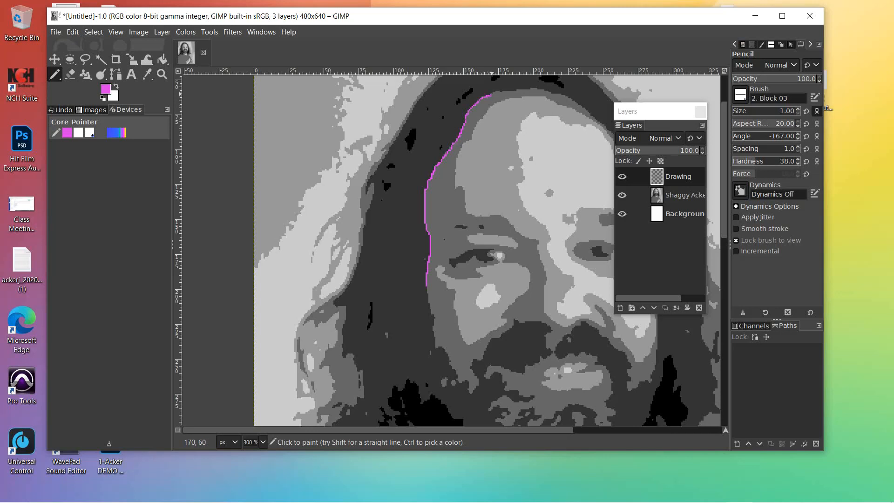
Step: Draw a magenta stroke along the top hairline, then undo it
drag(498, 91, 553, 88)
key(ctrl)
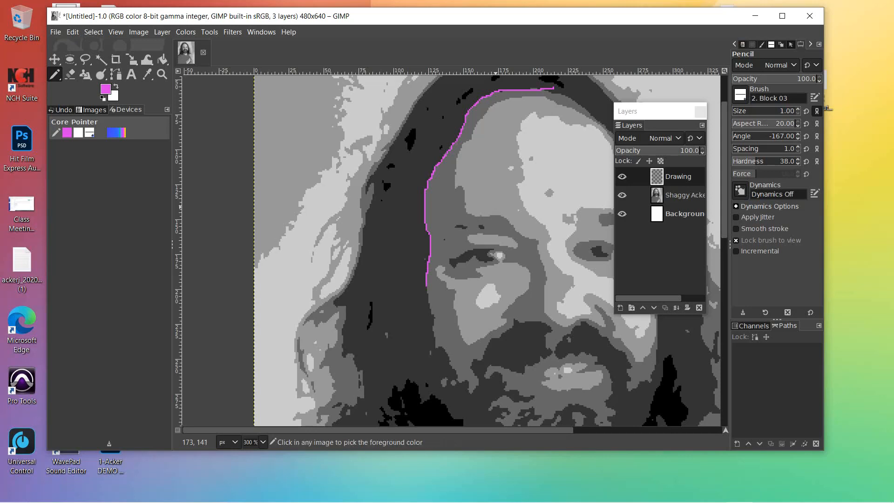
key(ctrl+z)
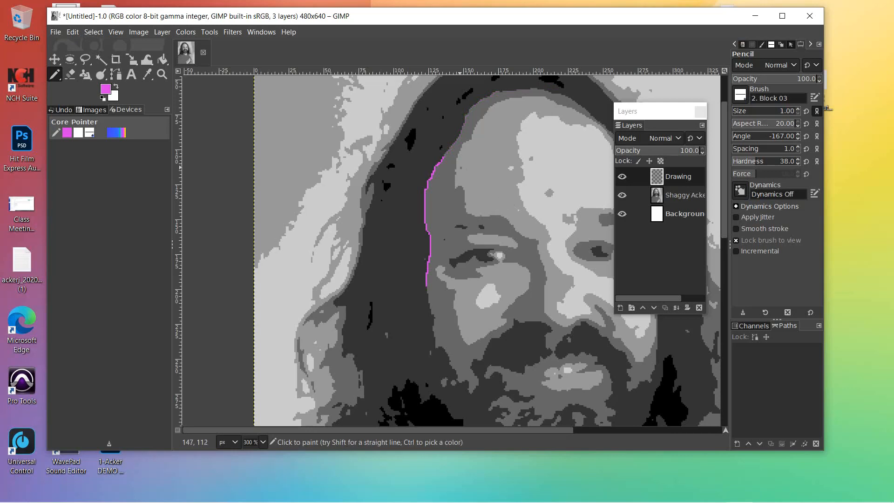
click(72, 32)
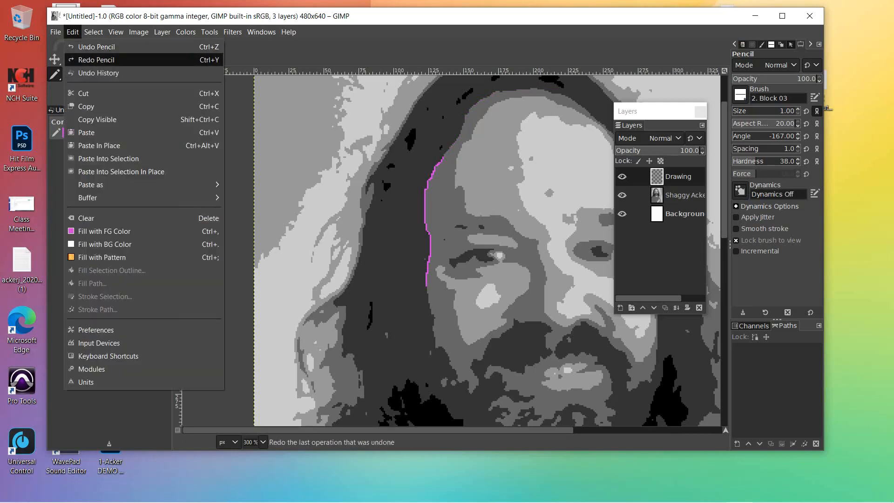
Step: Restore the undone hairline stroke and zoom to 400% on the end of the magenta line
click(98, 60)
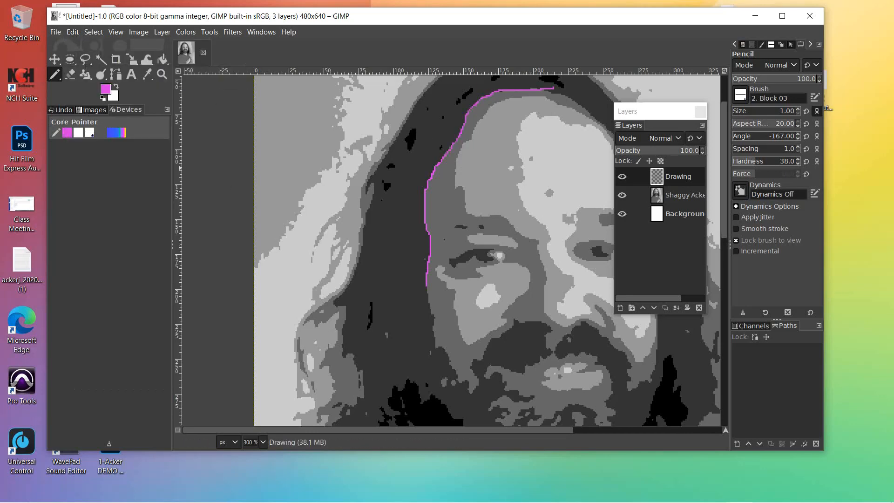
click(162, 74)
click(396, 177)
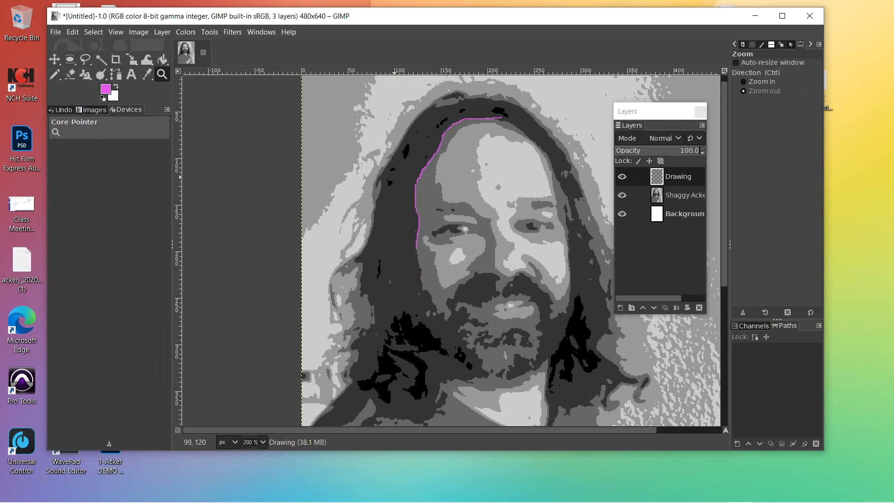
ctrl+click(394, 177)
ctrl+click(394, 178)
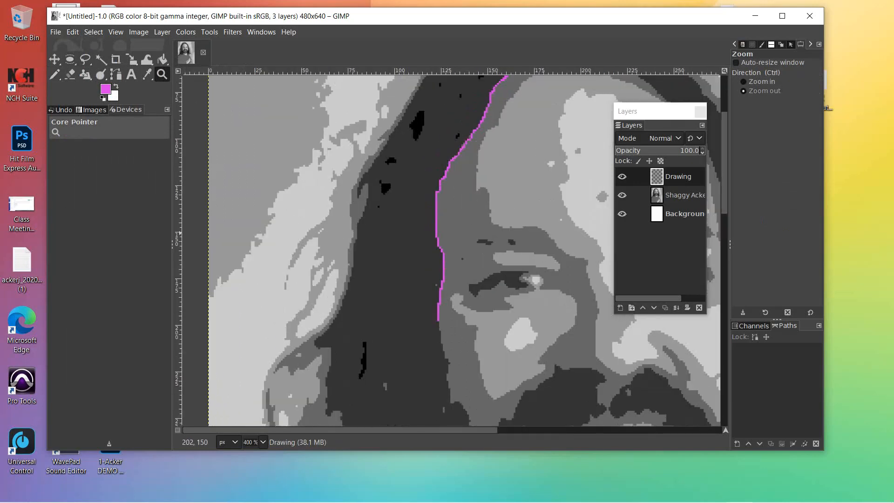
drag(724, 186, 724, 144)
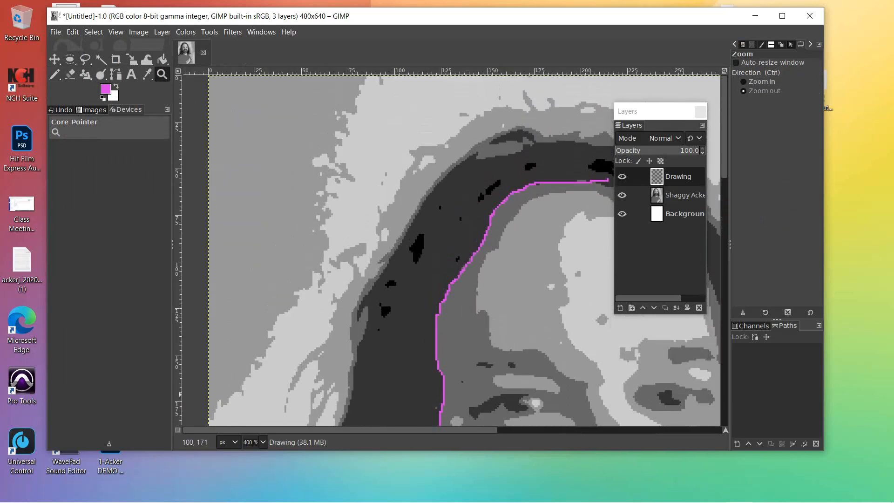
drag(302, 430, 418, 430)
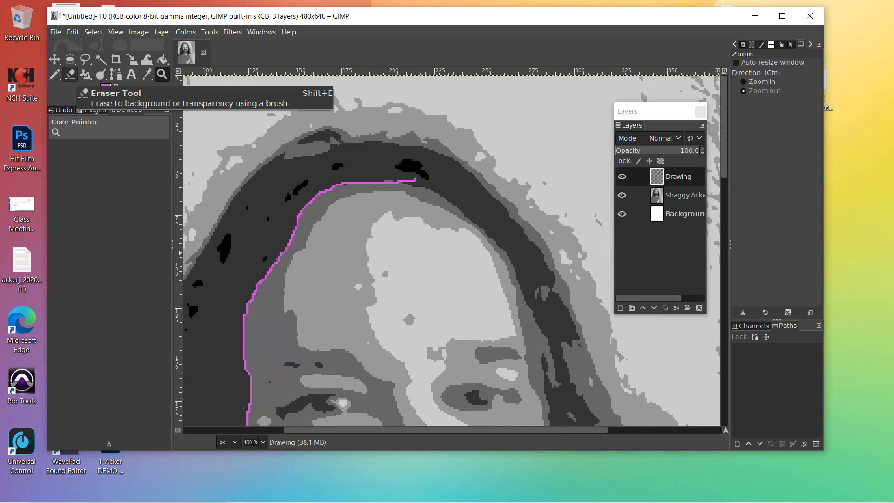
Step: Erase the loose tip of the magenta line on the Drawing layer
click(69, 74)
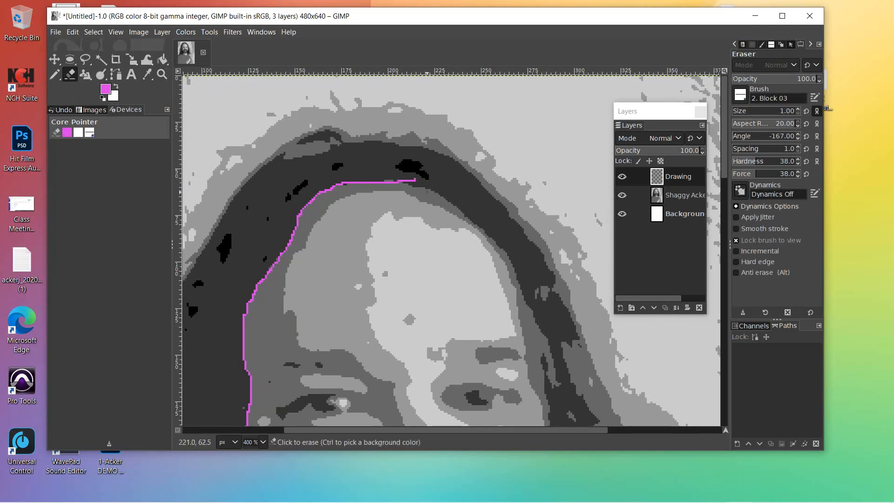
click(415, 182)
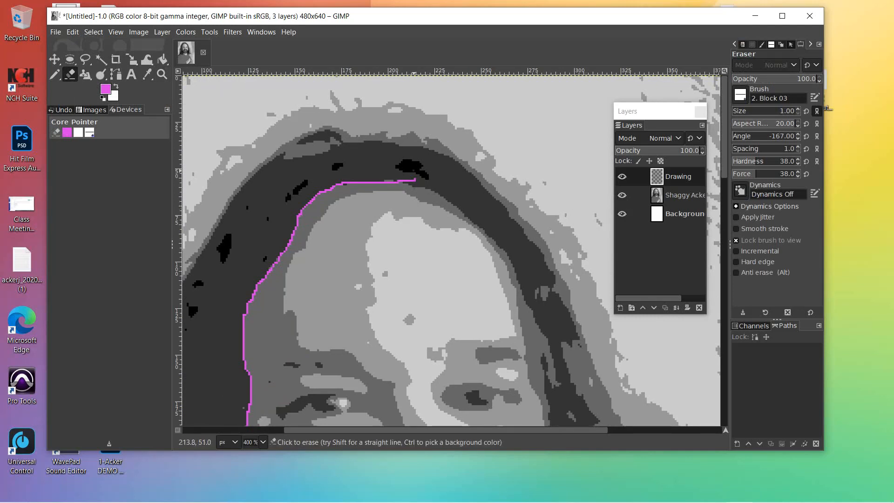
click(678, 176)
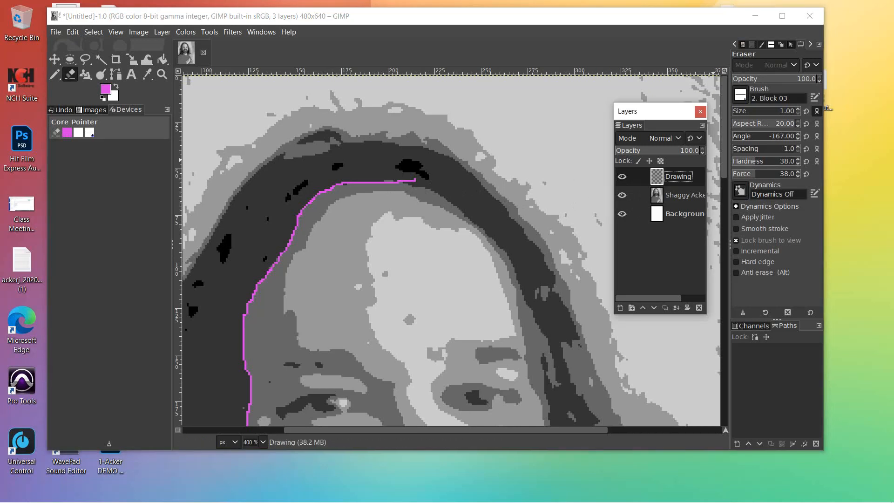
Step: Set the eraser to hardness 100 and size 1
mouse_move(756, 161)
mouse_down()
mouse_move(797, 161)
mouse_move(782, 173)
mouse_move(799, 173)
mouse_up()
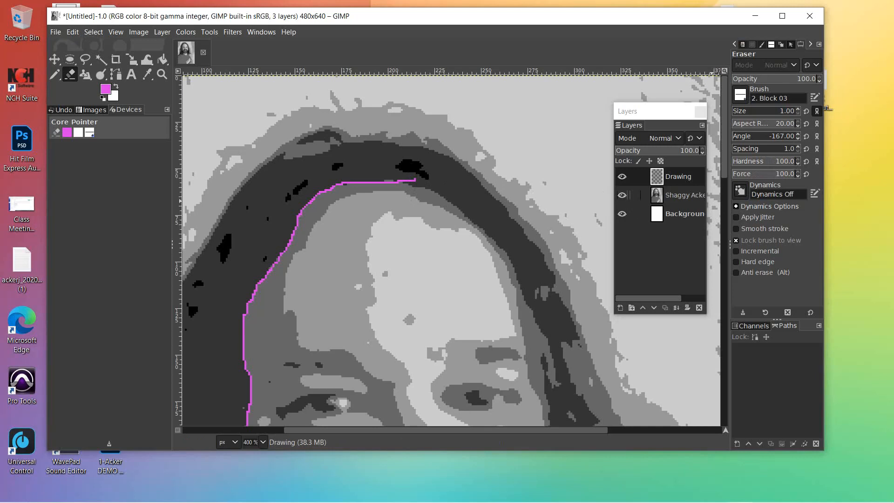
click(797, 109)
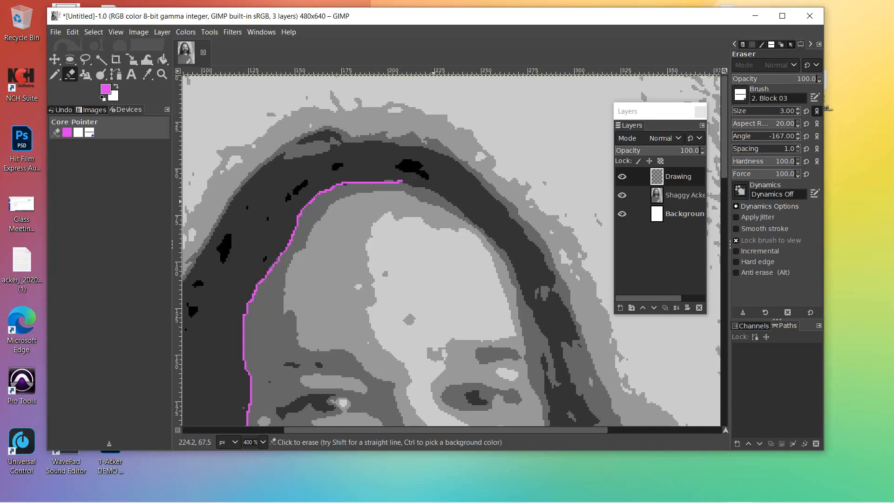
key(bracketright)
key(bracketright)
key(bracketright)
key(bracketright)
key(bracketright)
key(bracketright)
key(bracketright)
key(bracketright)
key(bracketright)
key(bracketright)
key(bracketright)
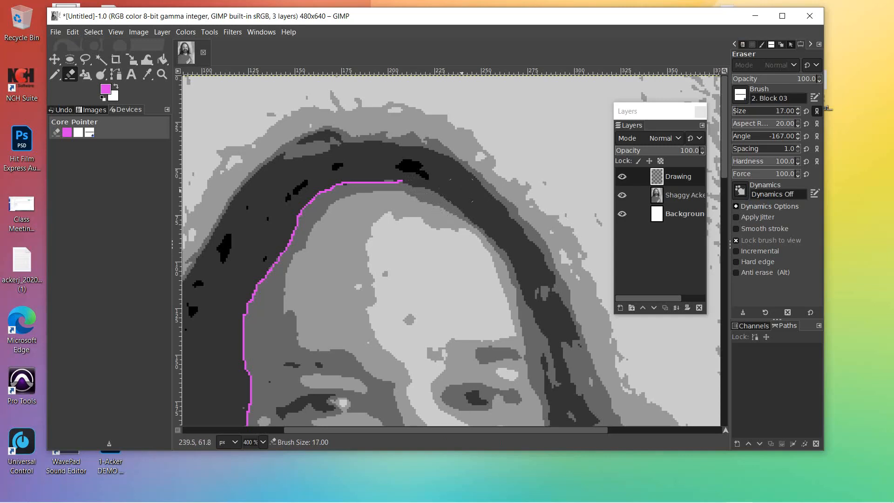
key(bracketleft)
key(bracketleft)
key(bracketleft)
key(bracketleft)
key(bracketleft)
click(797, 109)
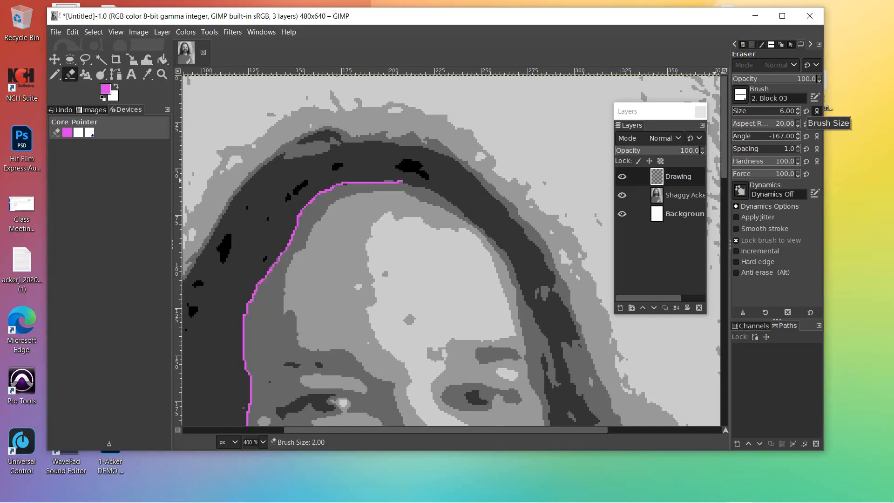
click(798, 114)
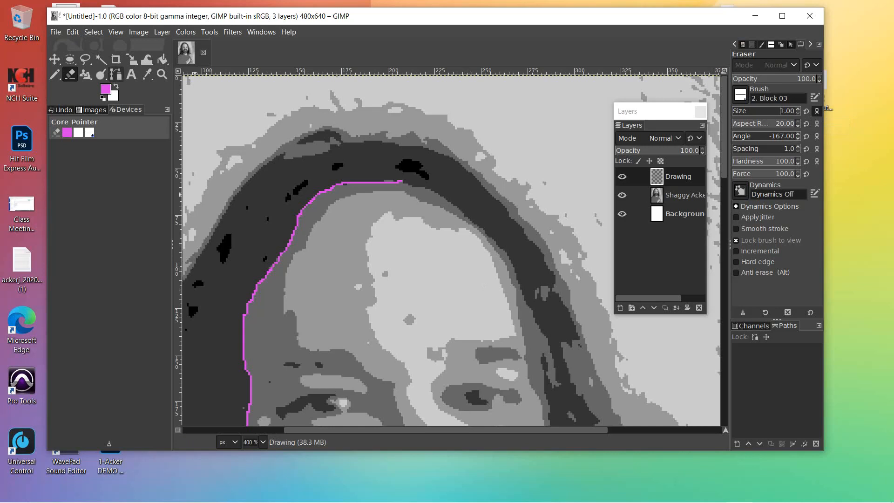
click(54, 74)
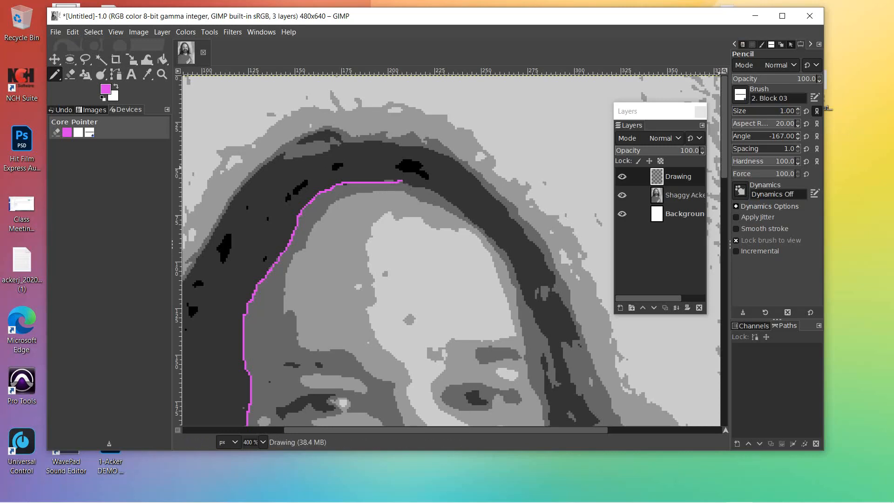
click(677, 176)
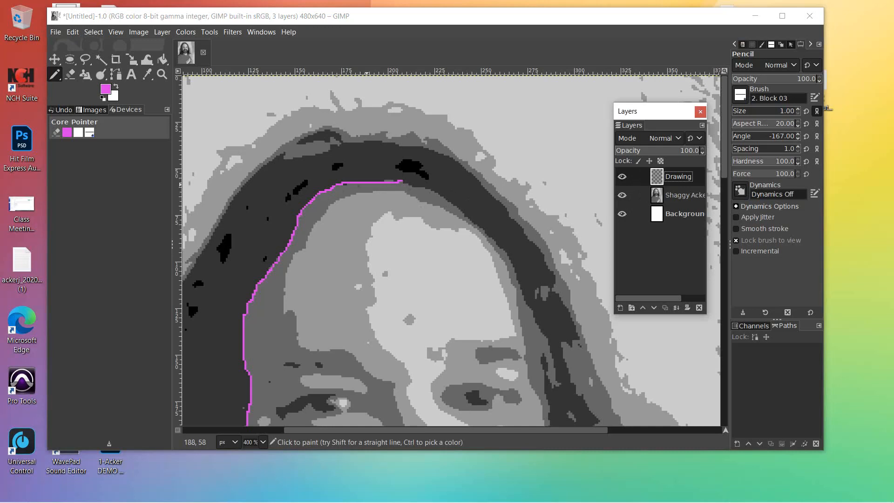
click(401, 181)
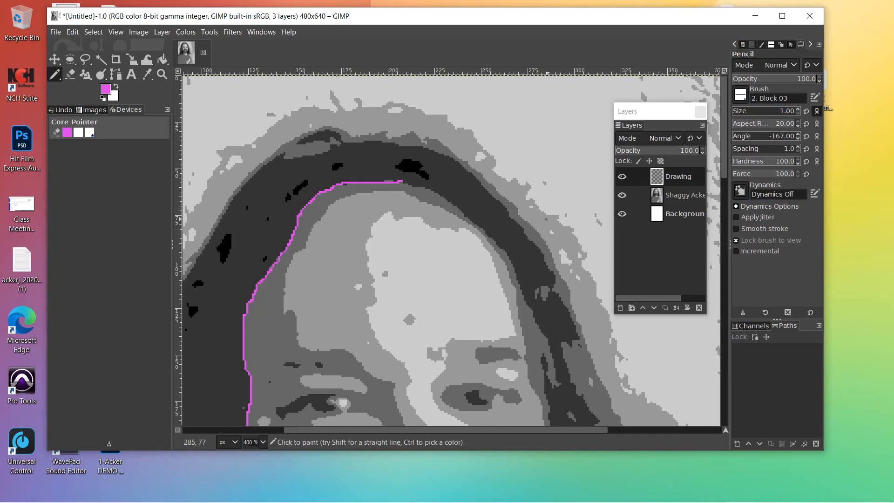
click(678, 195)
click(678, 177)
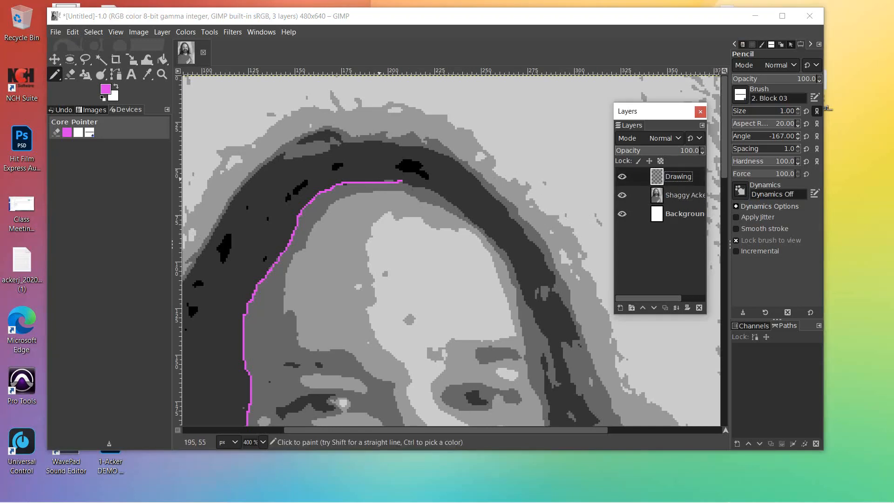
click(401, 183)
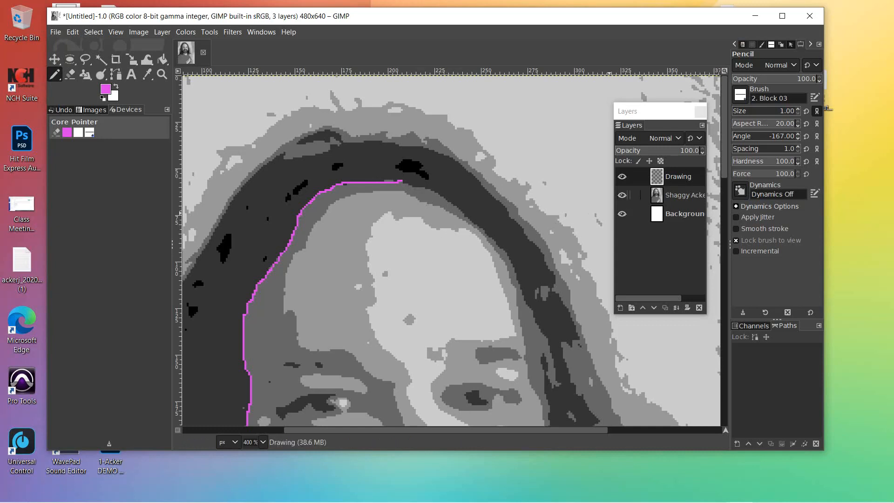
click(684, 196)
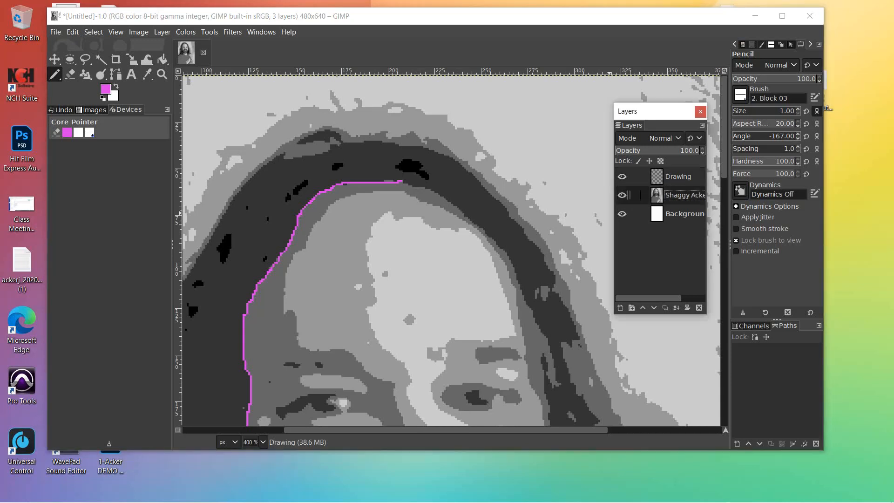
click(678, 177)
double_click(678, 177)
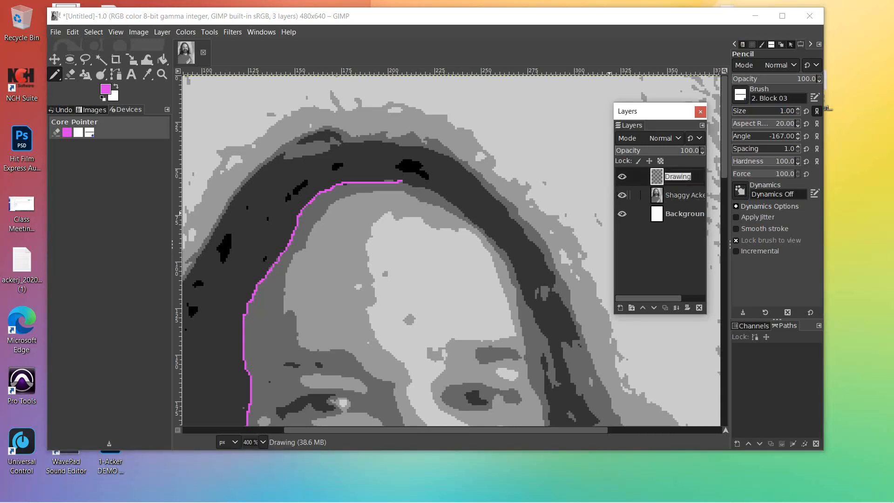
click(94, 32)
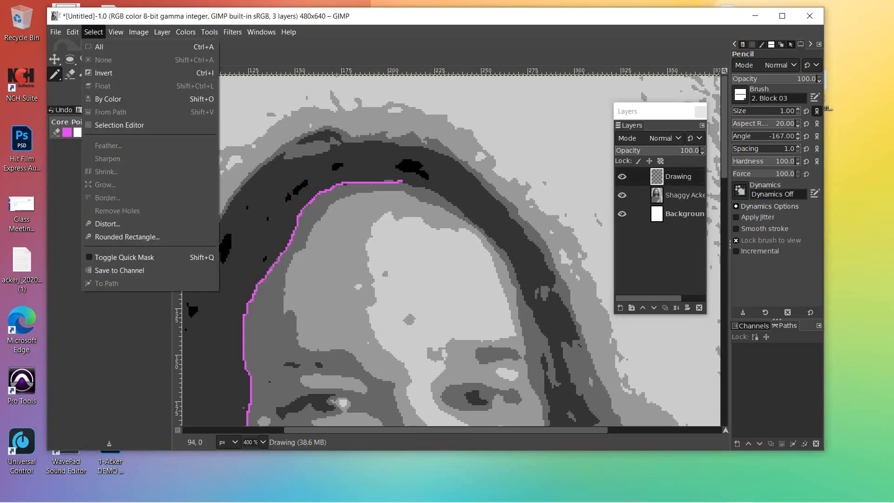
click(94, 33)
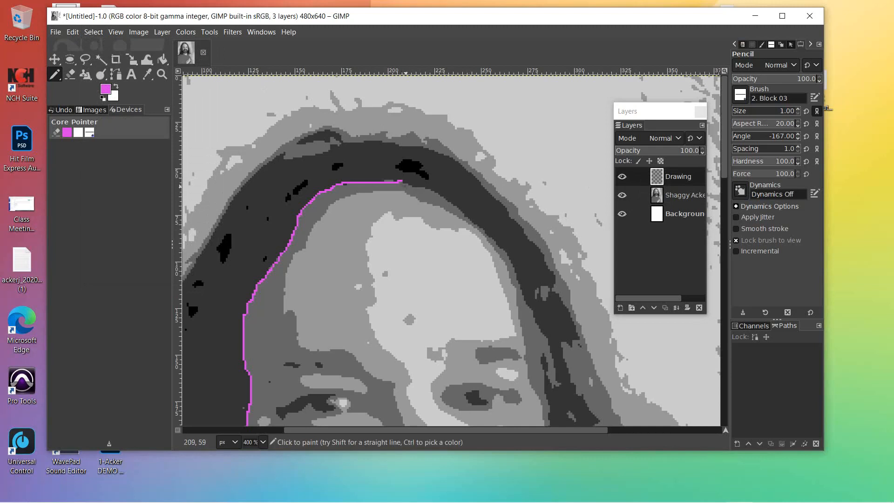
click(684, 195)
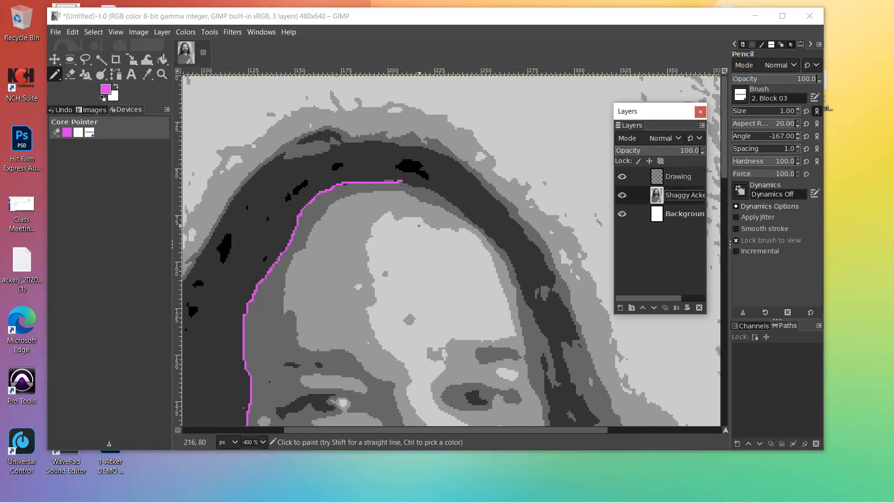
click(678, 177)
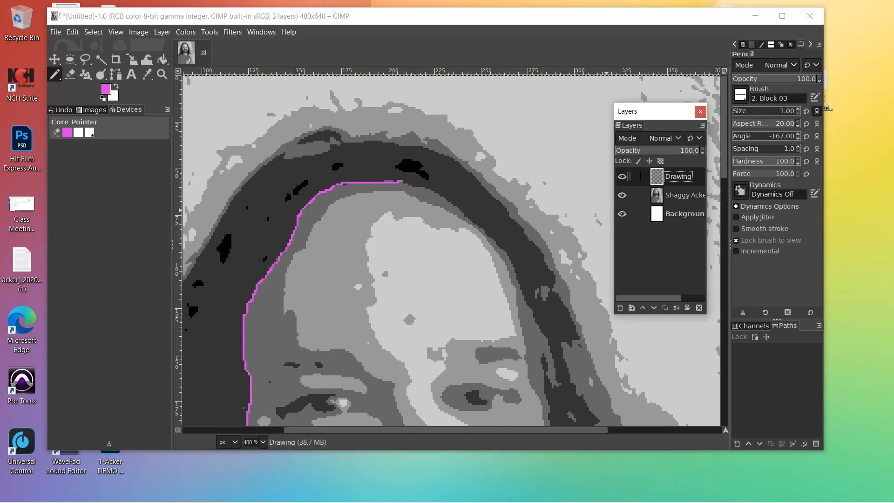
click(401, 182)
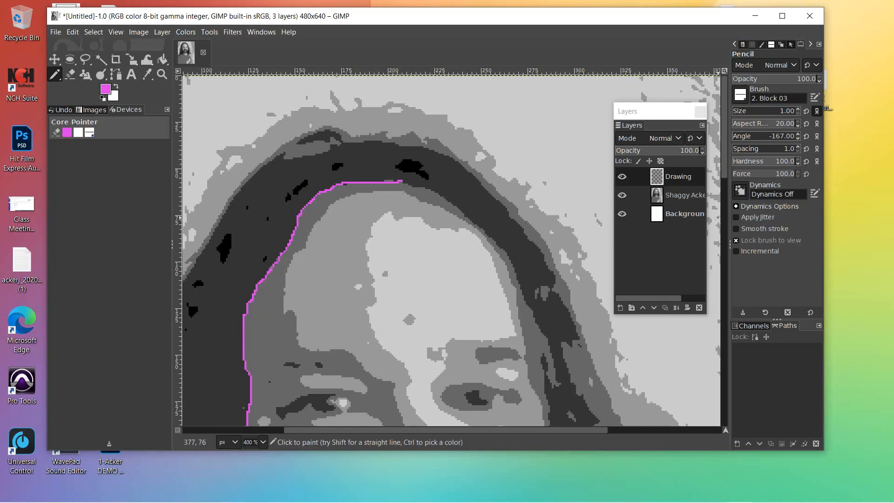
Step: Turn off Lock brush to view and extend the magenta outline right along the hairline
click(768, 240)
drag(554, 250, 445, 260)
key(ctrl+z)
drag(422, 188, 502, 246)
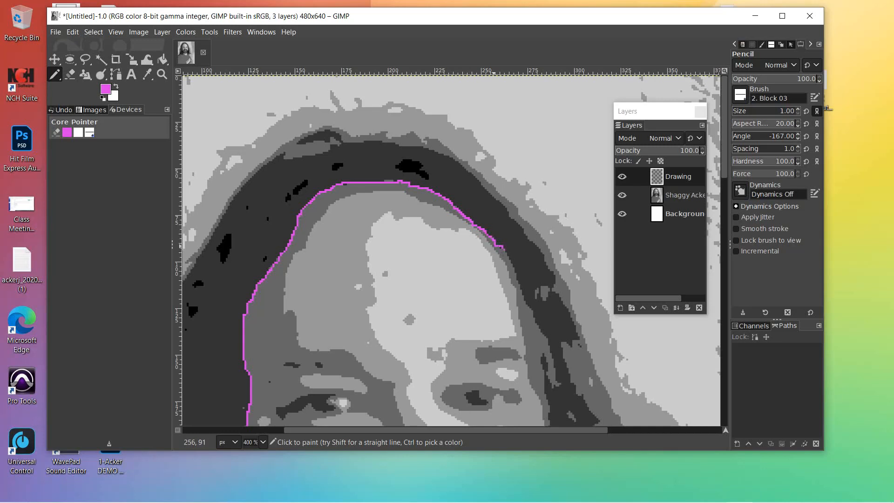
Step: Continue the magenta outline down the hair edge on the face's right side
key(shift+e)
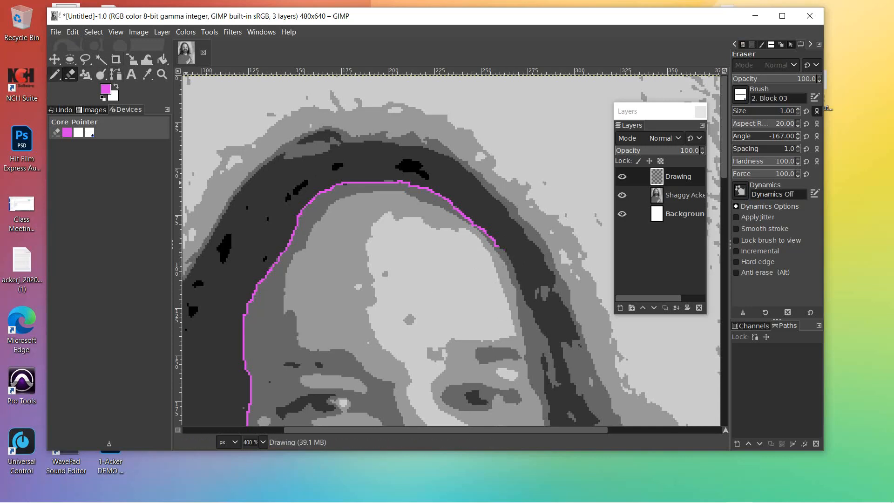
click(54, 74)
drag(498, 247, 521, 281)
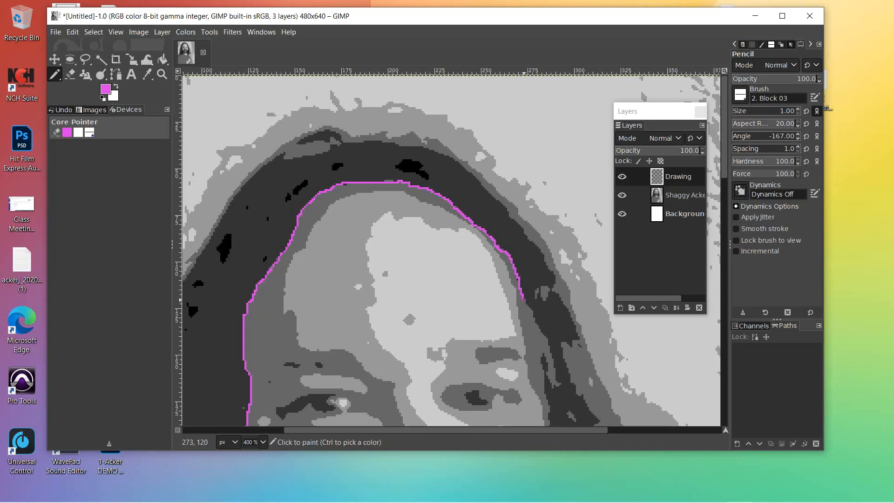
drag(526, 301, 538, 324)
drag(557, 376, 554, 387)
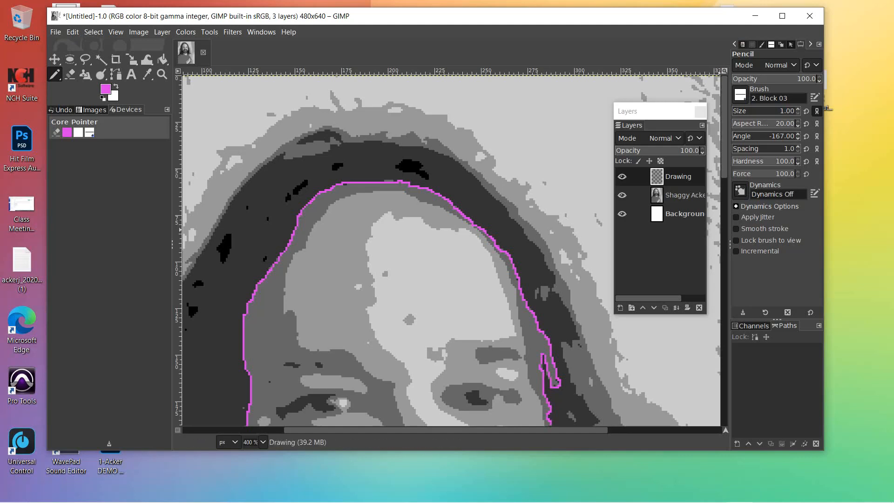
Step: Redraw the last segment down the face's right edge, curving inward at the jawline
scroll(549, 251, down, 5)
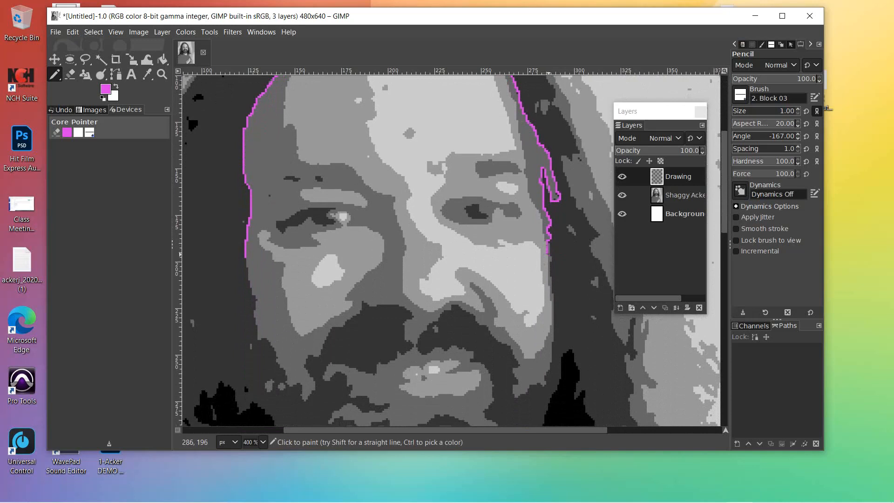
key(ctrl+z)
mouse_move(552, 278)
mouse_down()
mouse_move(553, 360)
mouse_move(539, 384)
mouse_up()
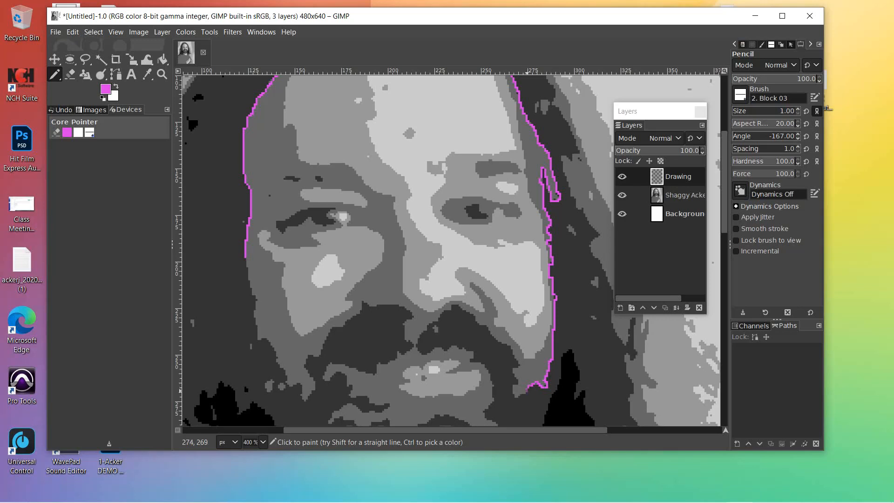
drag(522, 394, 512, 396)
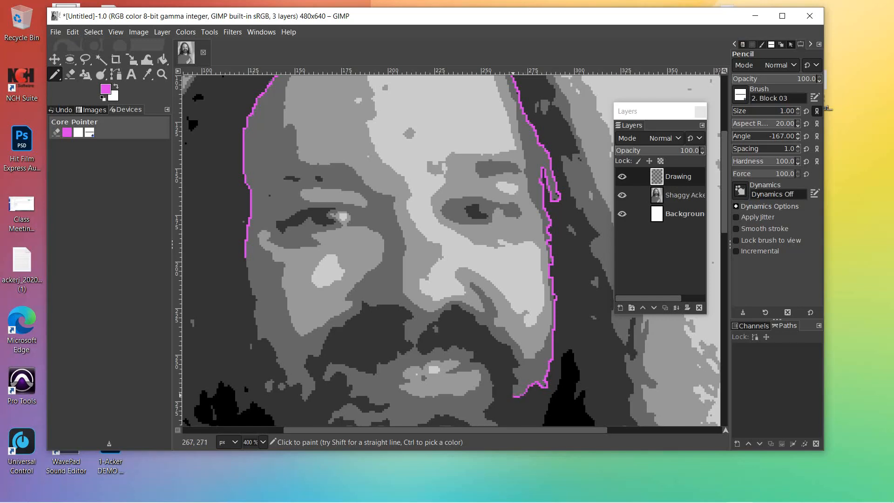